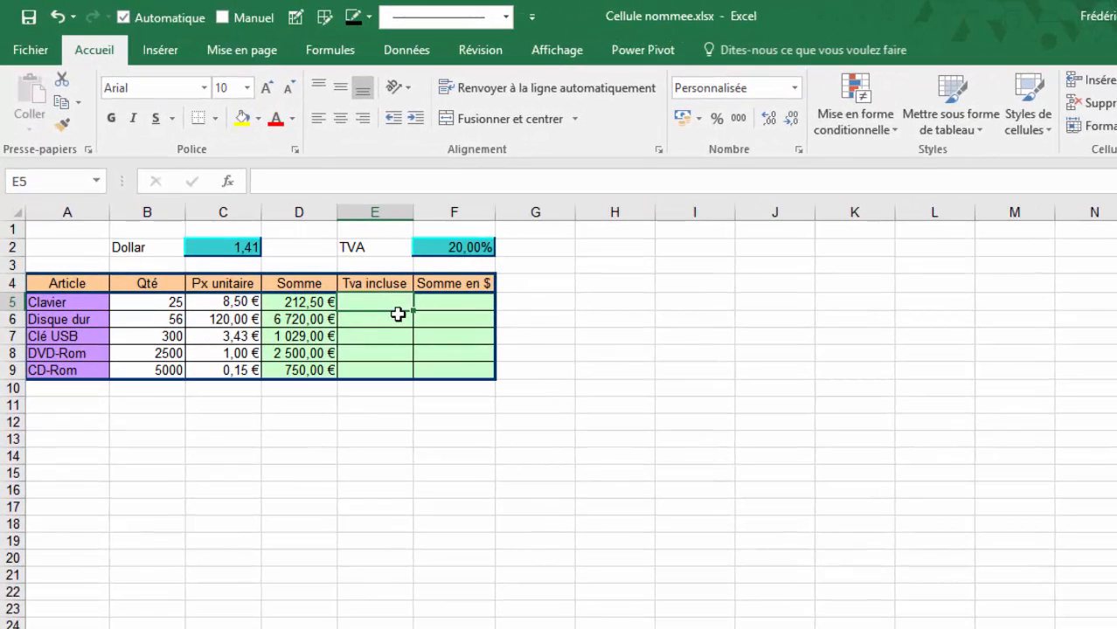
Enter the formula =D5*(1+F2) in cell E5 to compute the VAT-inclusive amount
type("=")
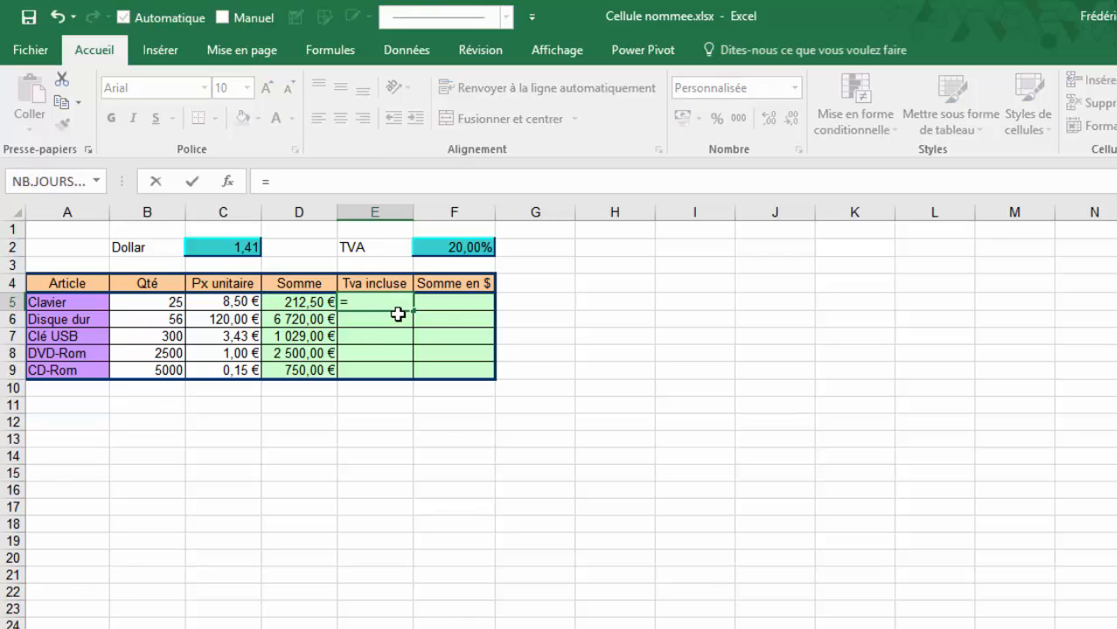
key("Left")
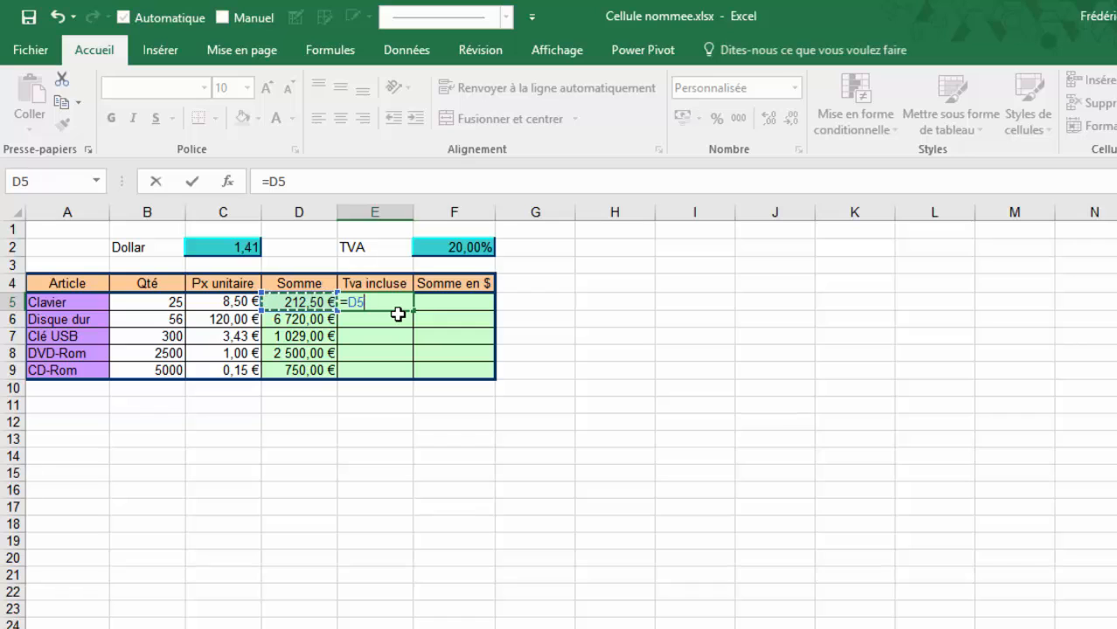
type("*(")
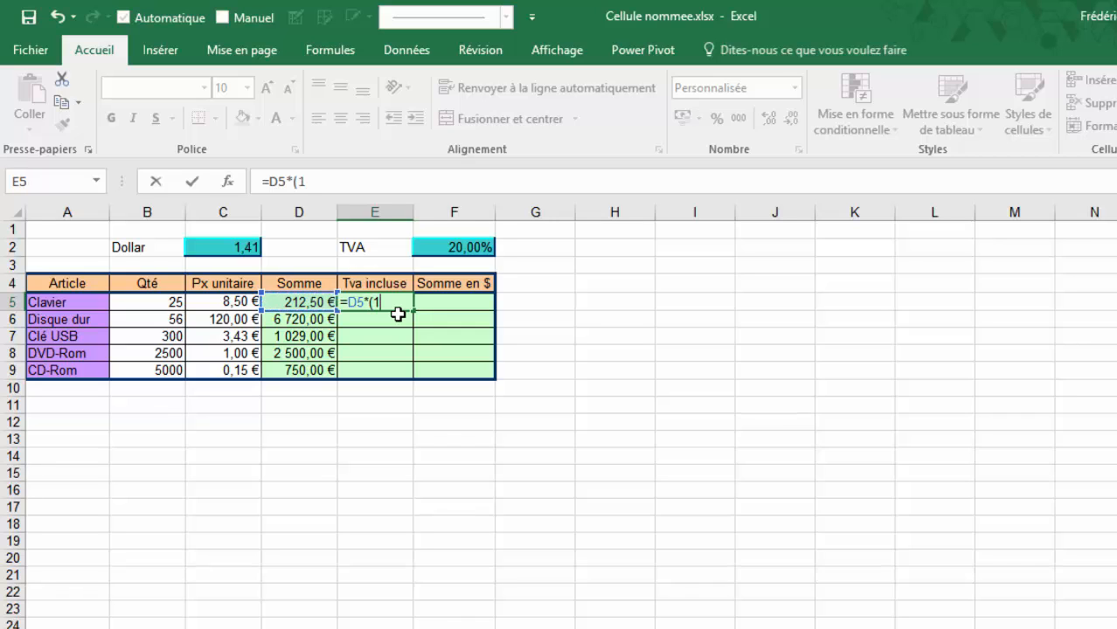
type("1+")
left_click(463, 248)
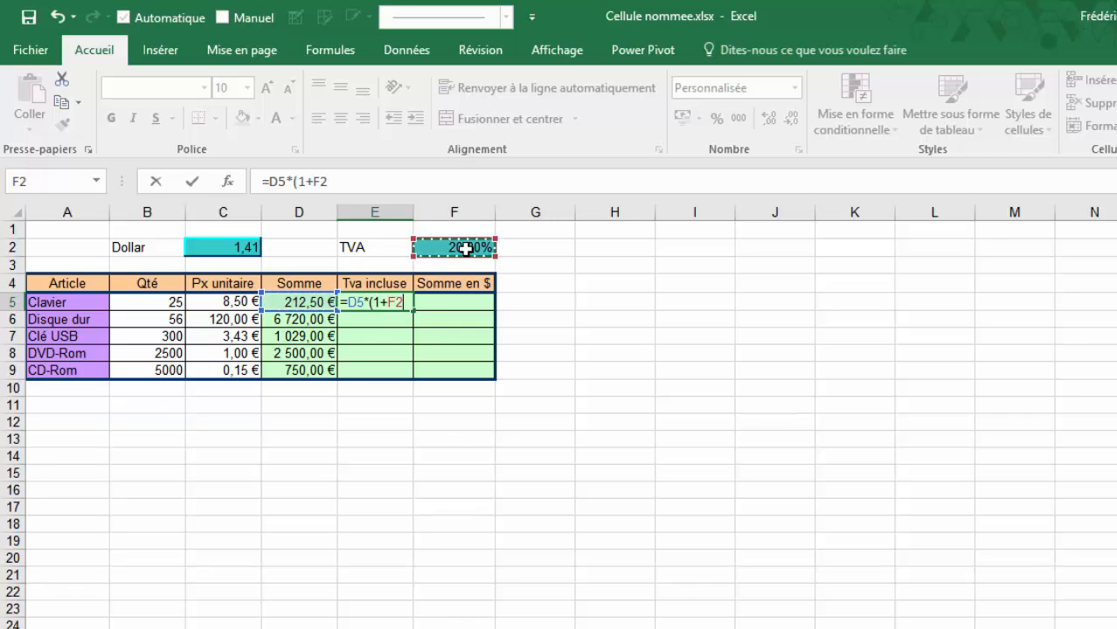
type(")")
key("Return")
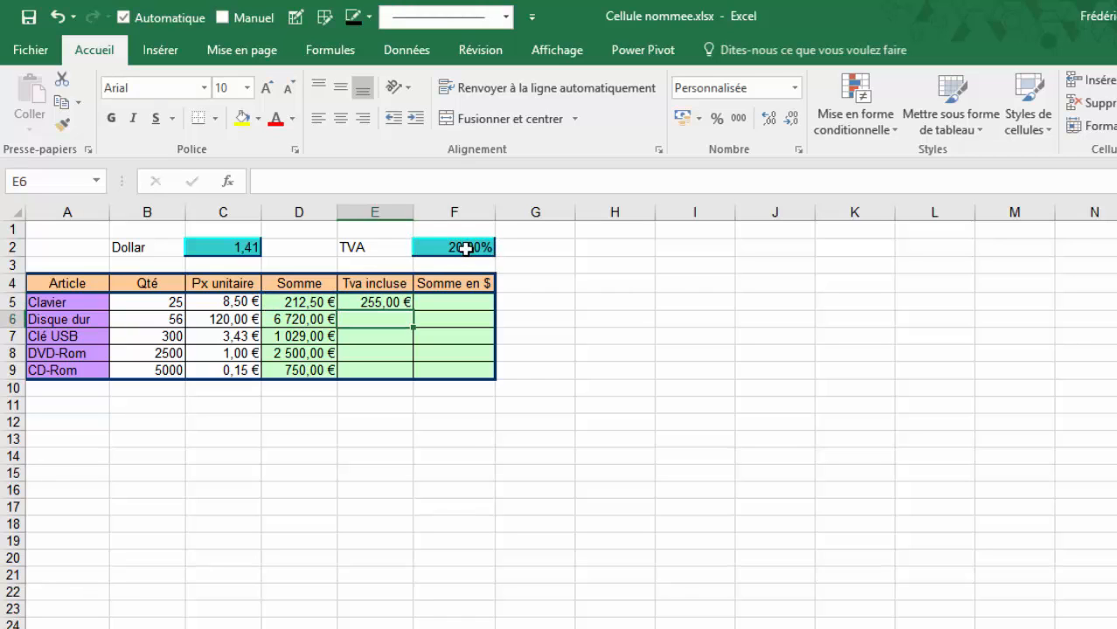
Copy the E5 formula down to E9 without formatting and inspect the formula in E7
left_click(398, 304)
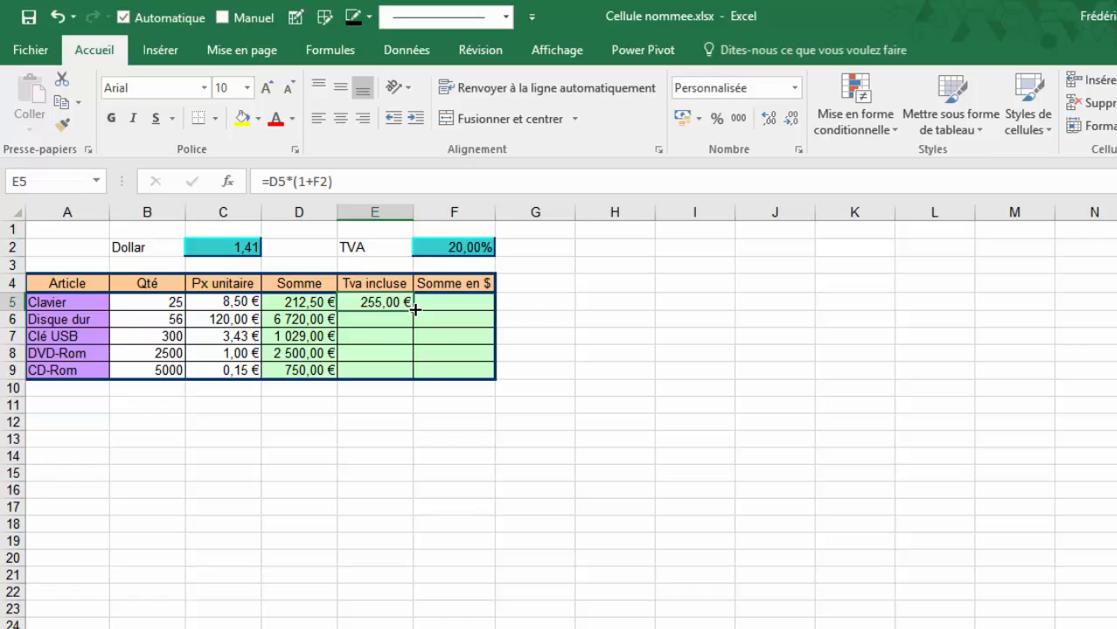
left_click_drag(414, 309, 415, 381)
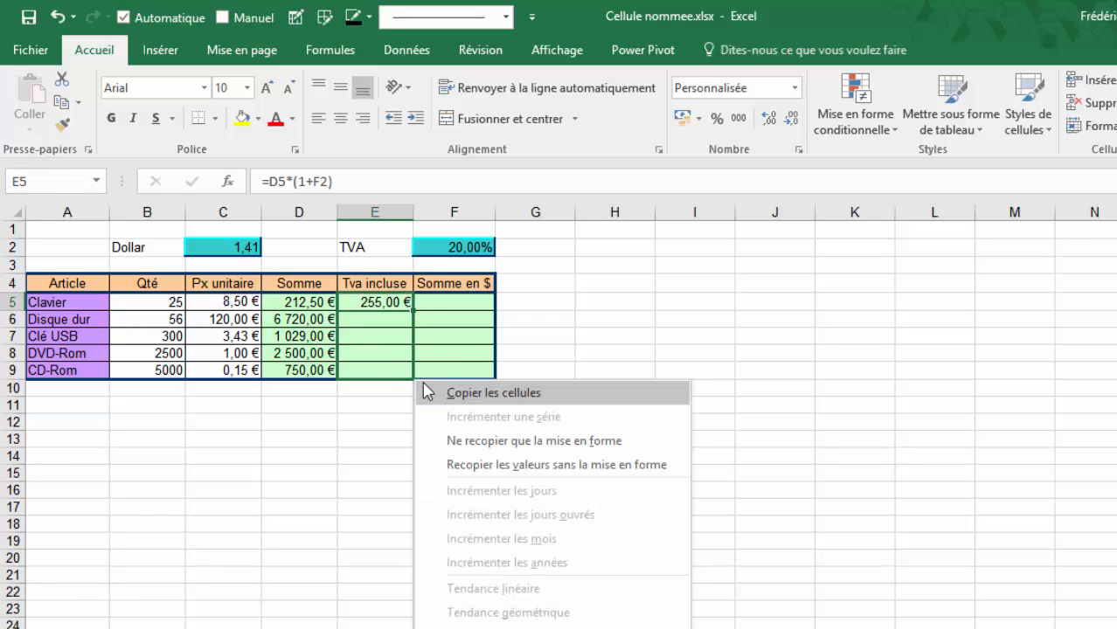
left_click(476, 461)
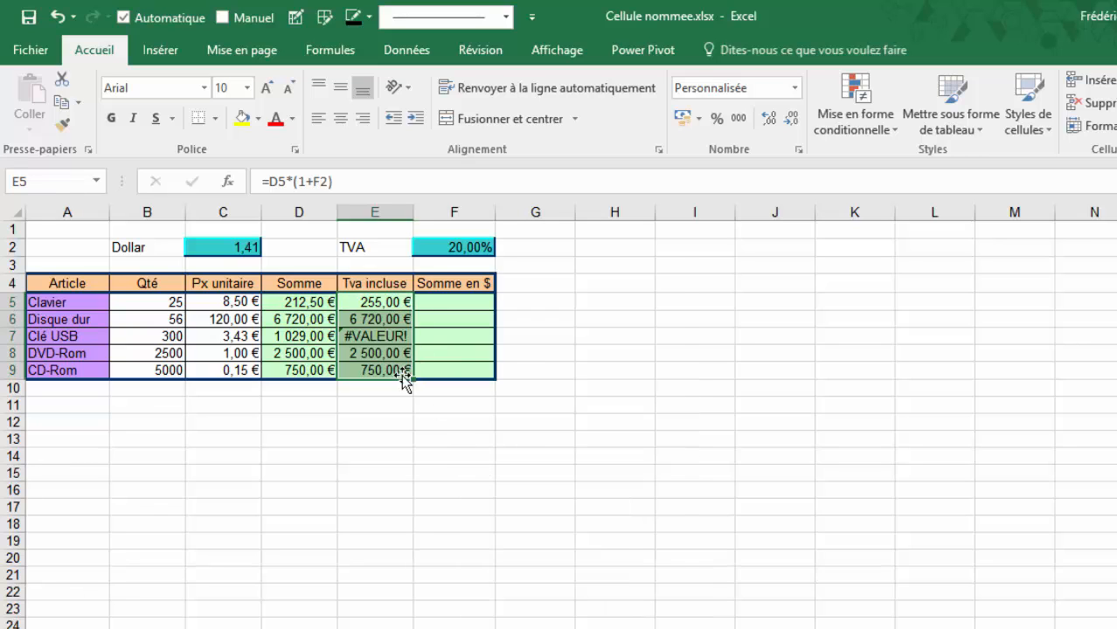
left_click(381, 330)
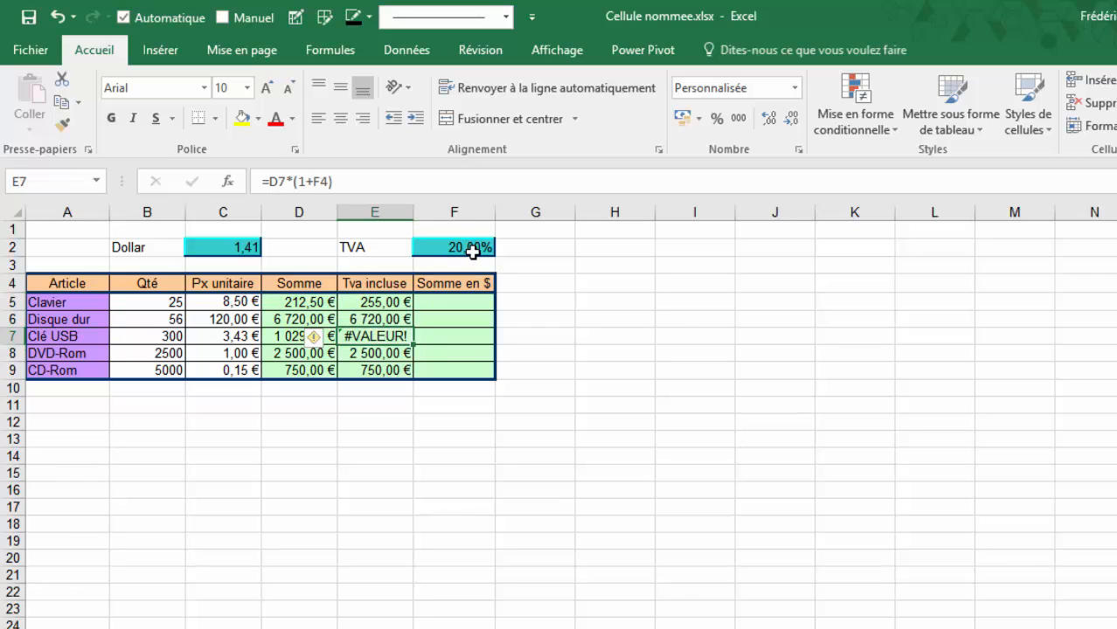
Make the F2 reference absolute in E5's formula, giving =D5*(1+$F$2)
left_click(395, 302)
left_click(322, 181)
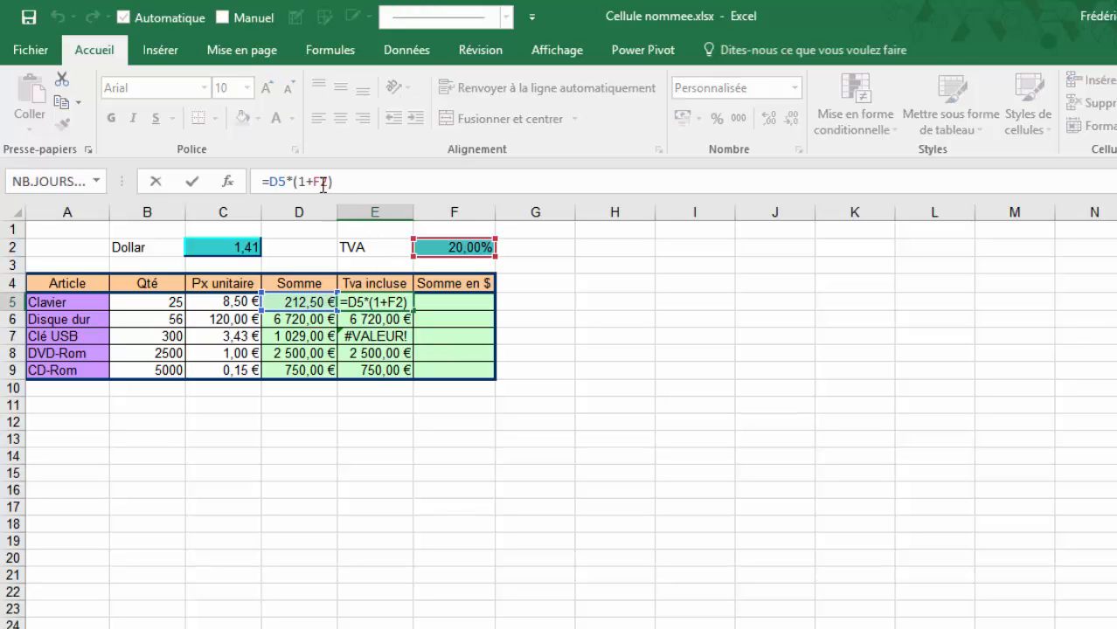
key("F4")
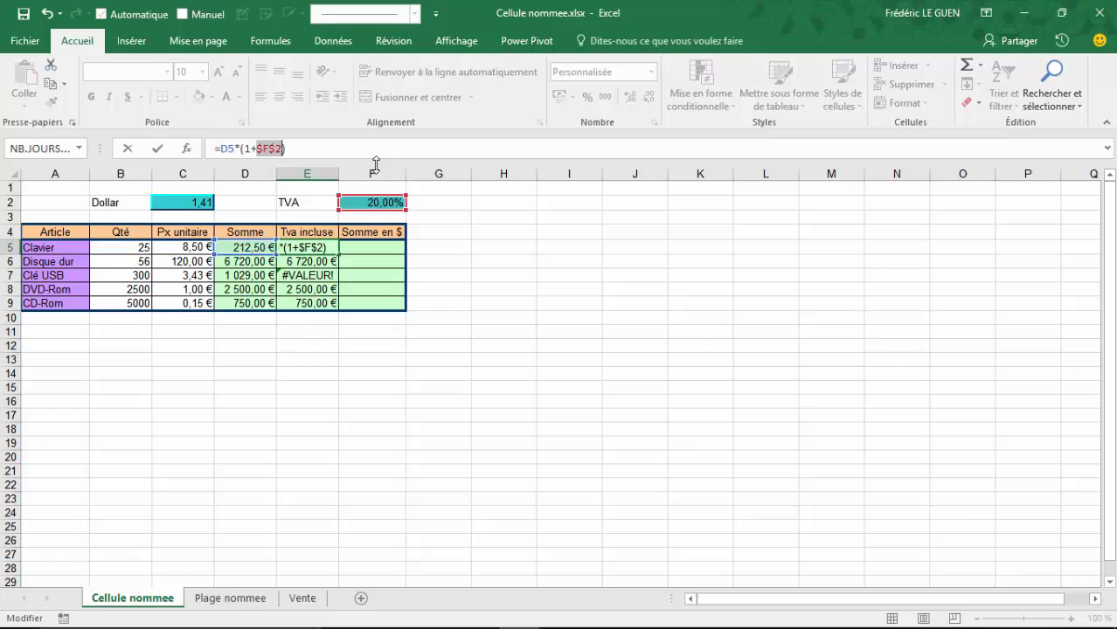
key("Return")
Copy the corrected E5 formula with the absolute reference down to E9 without formatting
left_click(323, 248)
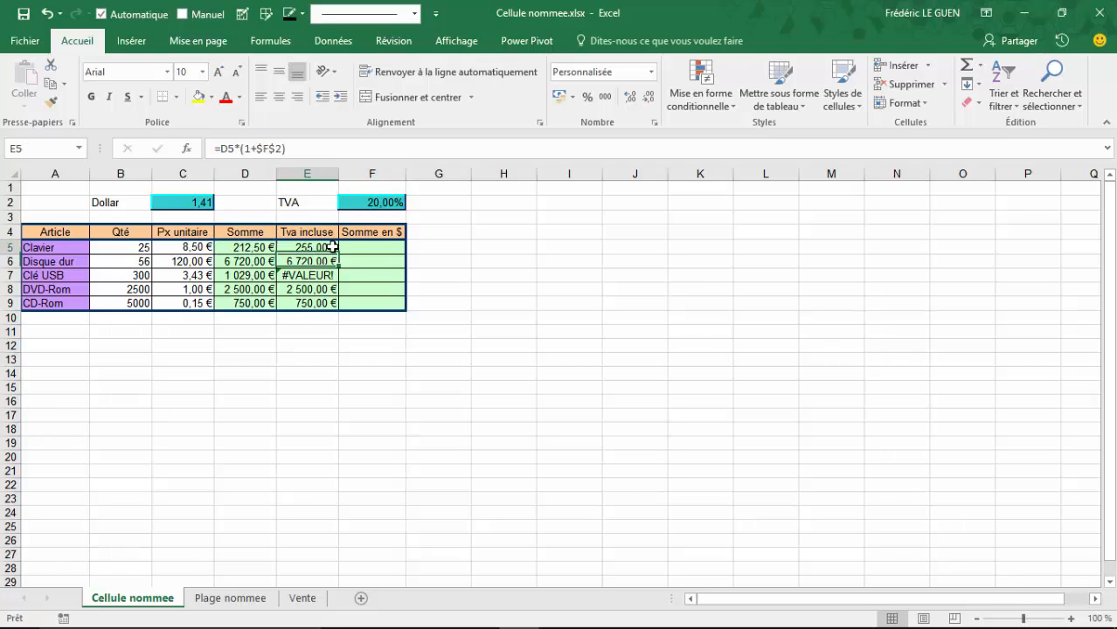
left_click_drag(338, 254, 340, 316)
left_click(417, 382)
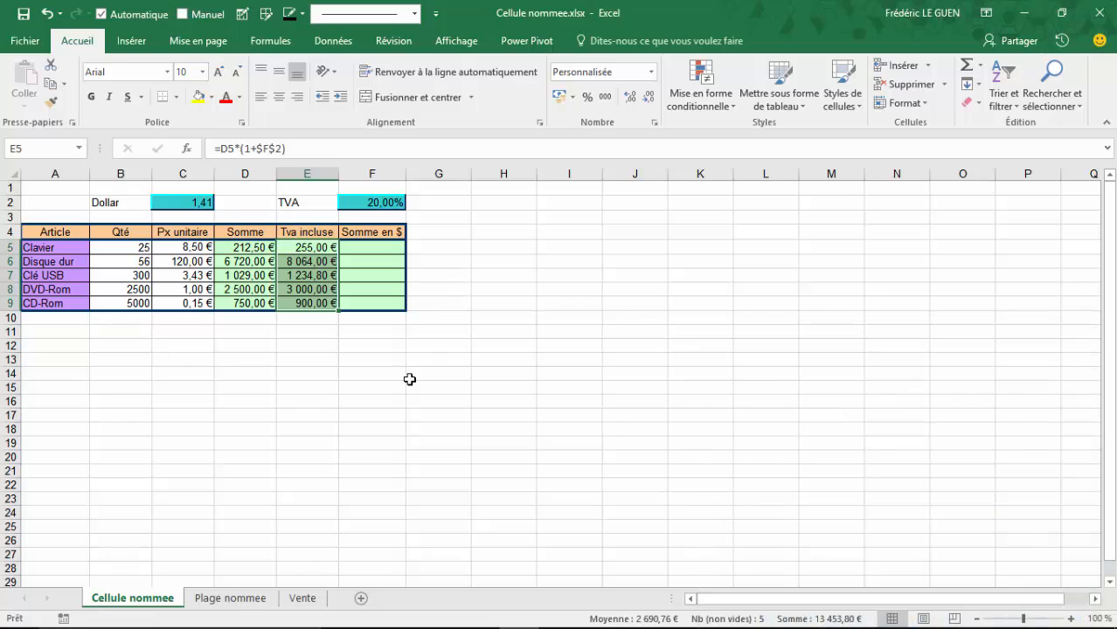
Clear the formulas from the Tva incluse cells E5:E9
key("Delete")
left_click(326, 247)
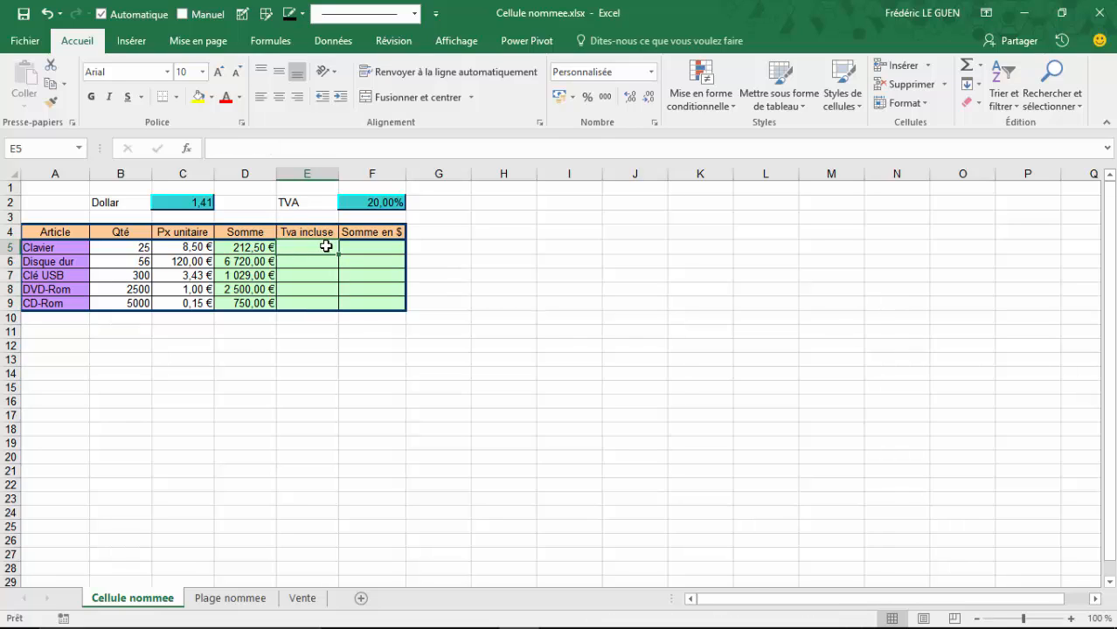
Define the name TVA for cell F2 with the whole workbook (Classeur) as its scope
left_click(365, 199)
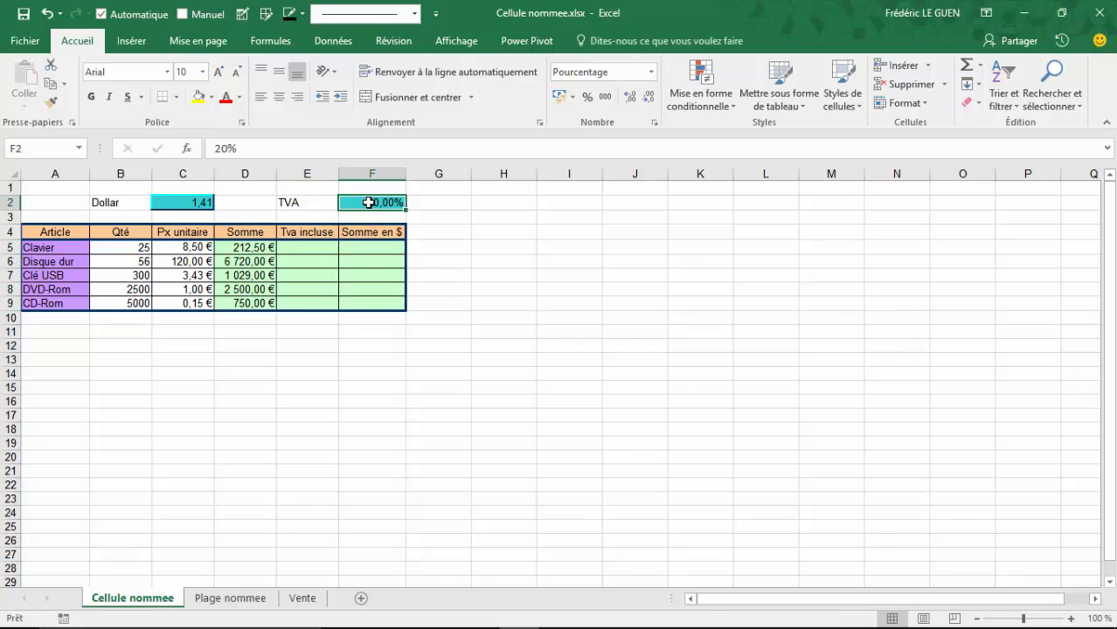
left_click(281, 46)
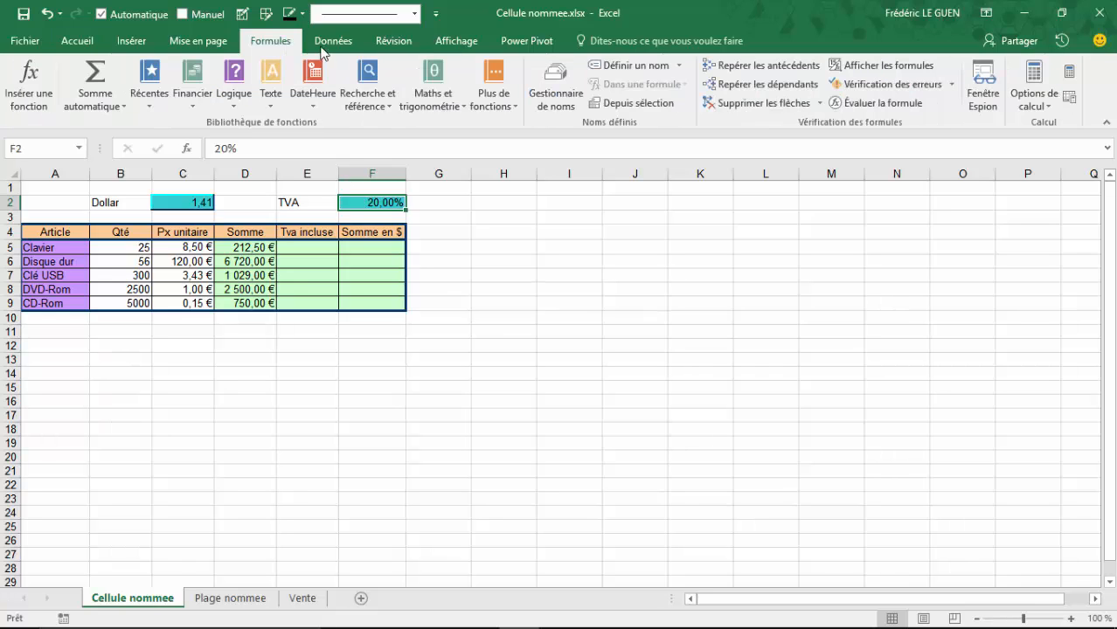
left_click(665, 73)
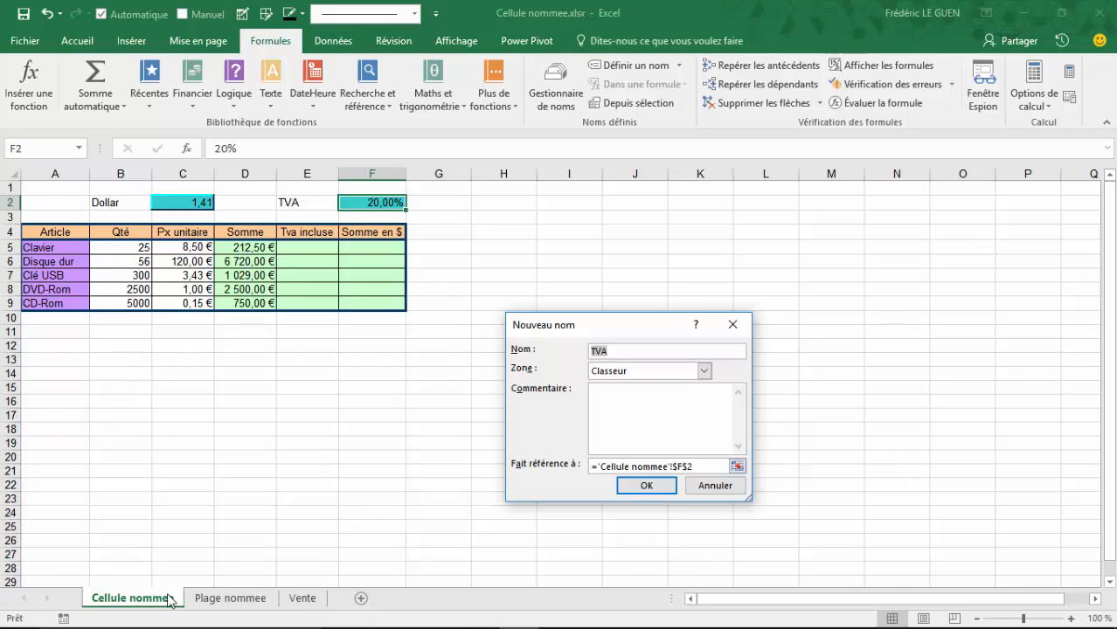
left_click(647, 486)
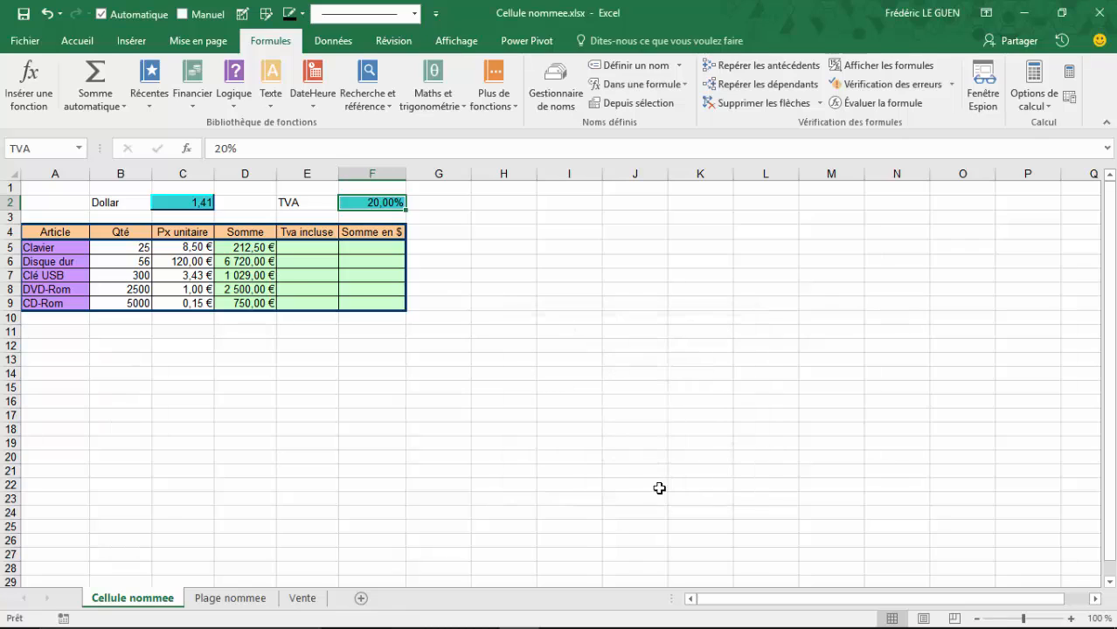
Enter the formula =D5*(1+TVA) in cell E5, using the named cell for the VAT rate
left_click(321, 250)
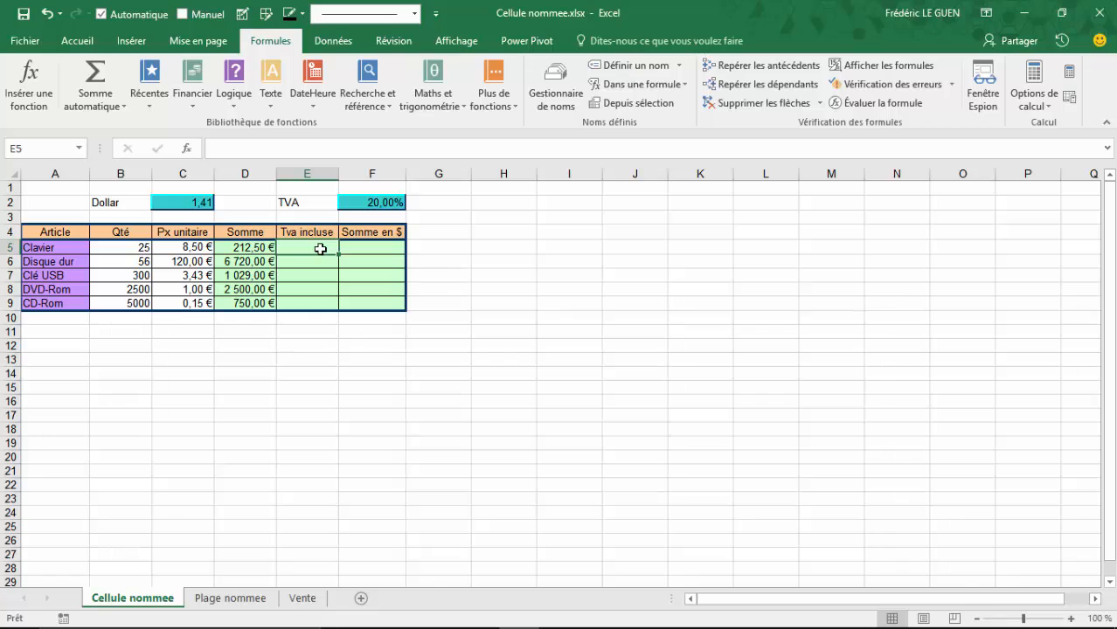
type("=")
key("Left")
type("*(")
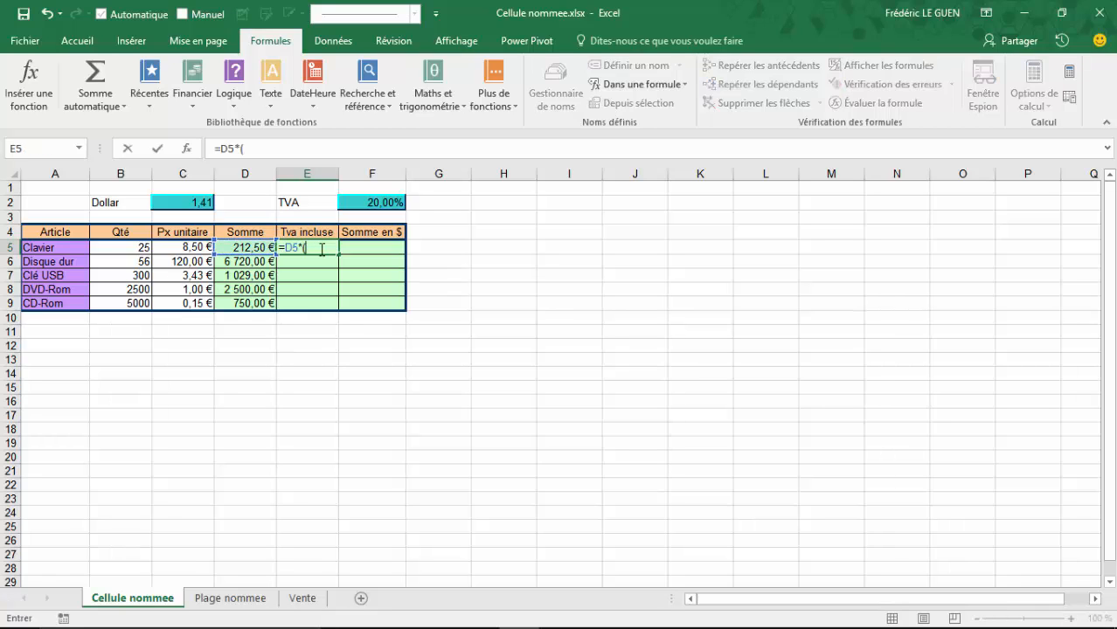
type("1+")
left_click(377, 203)
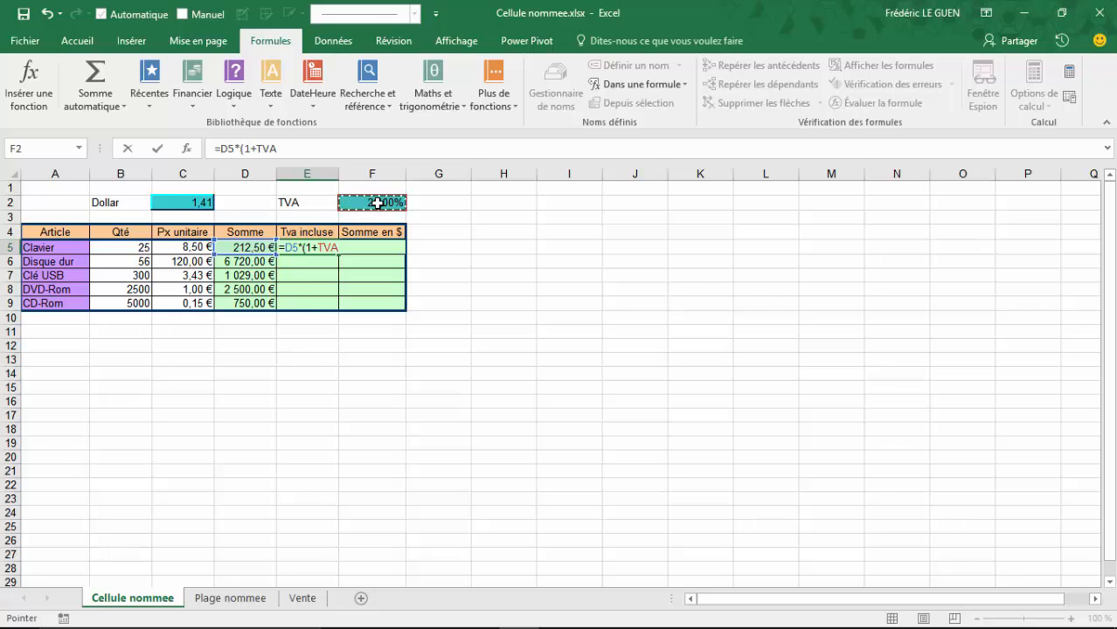
type(")")
key("Return")
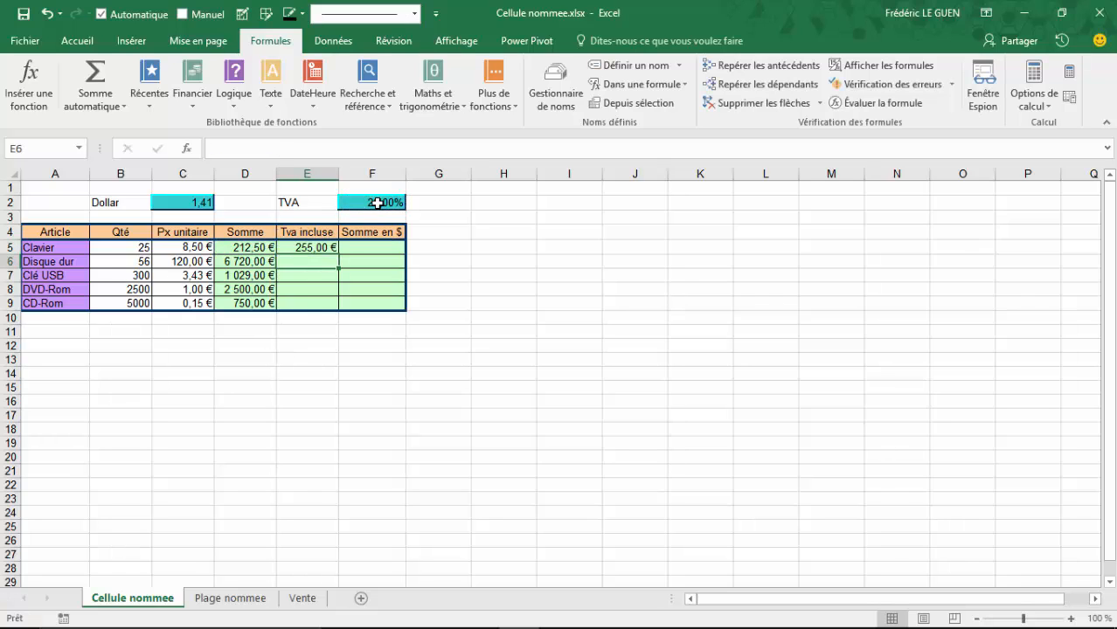
Copy the E5 formula containing TVA down to E9 without formatting and check the copied formulas in E8, E7 and E6
left_click(323, 247)
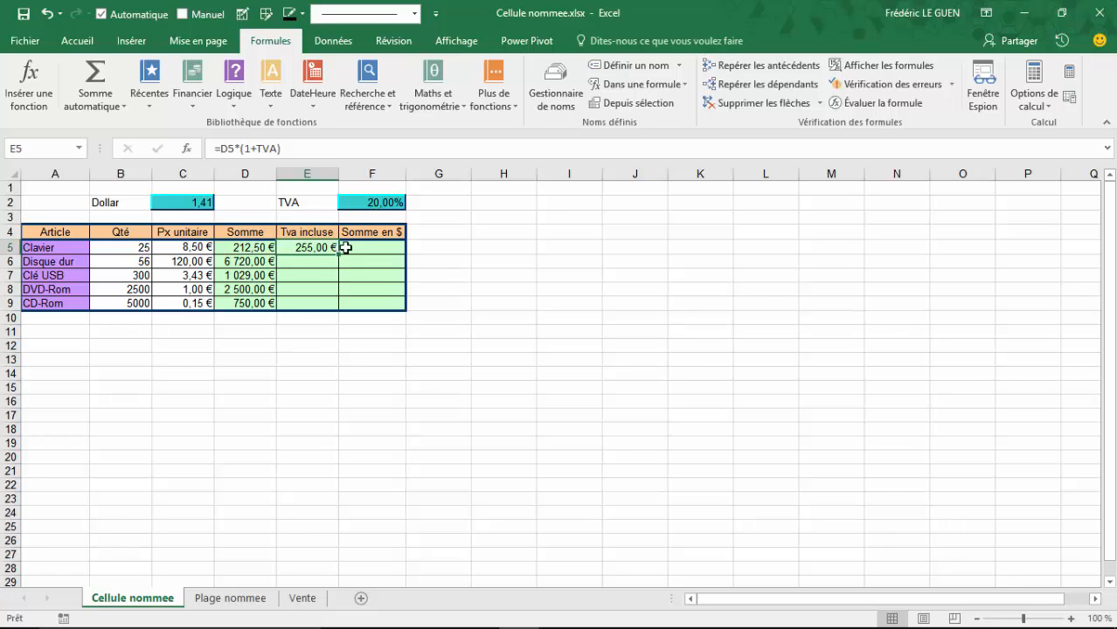
left_click_drag(339, 254, 338, 304)
left_click(391, 374)
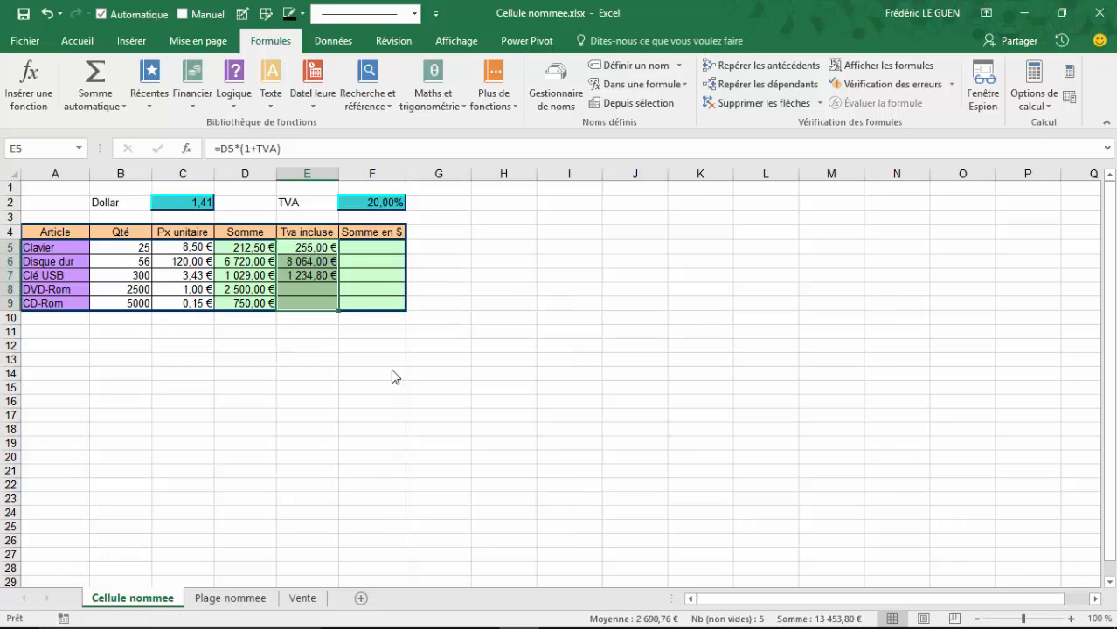
left_click(323, 289)
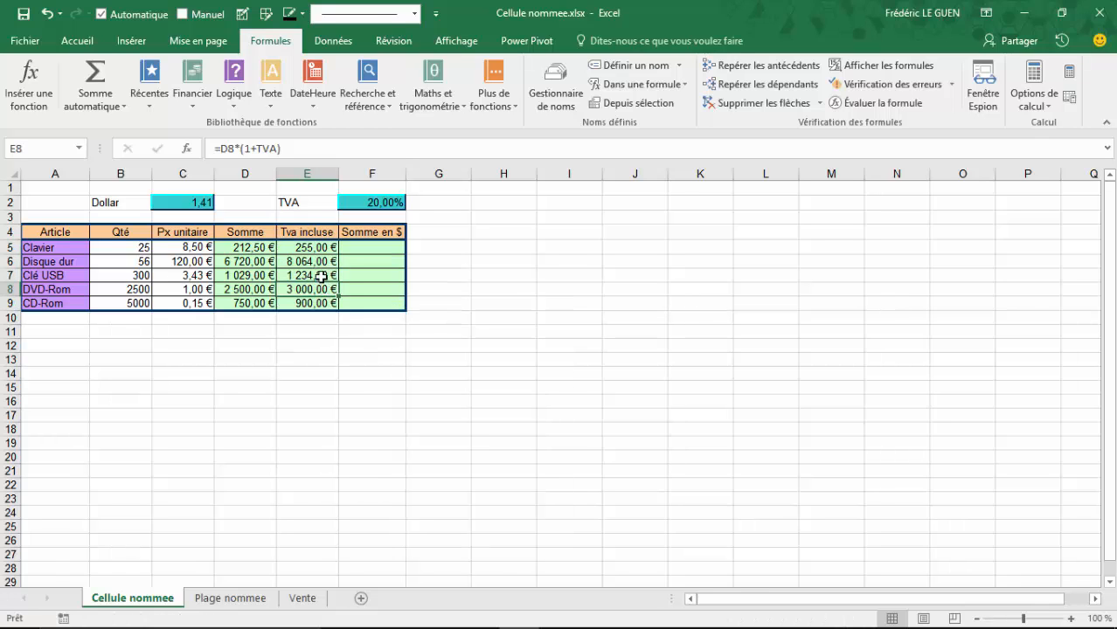
left_click(321, 275)
left_click(321, 262)
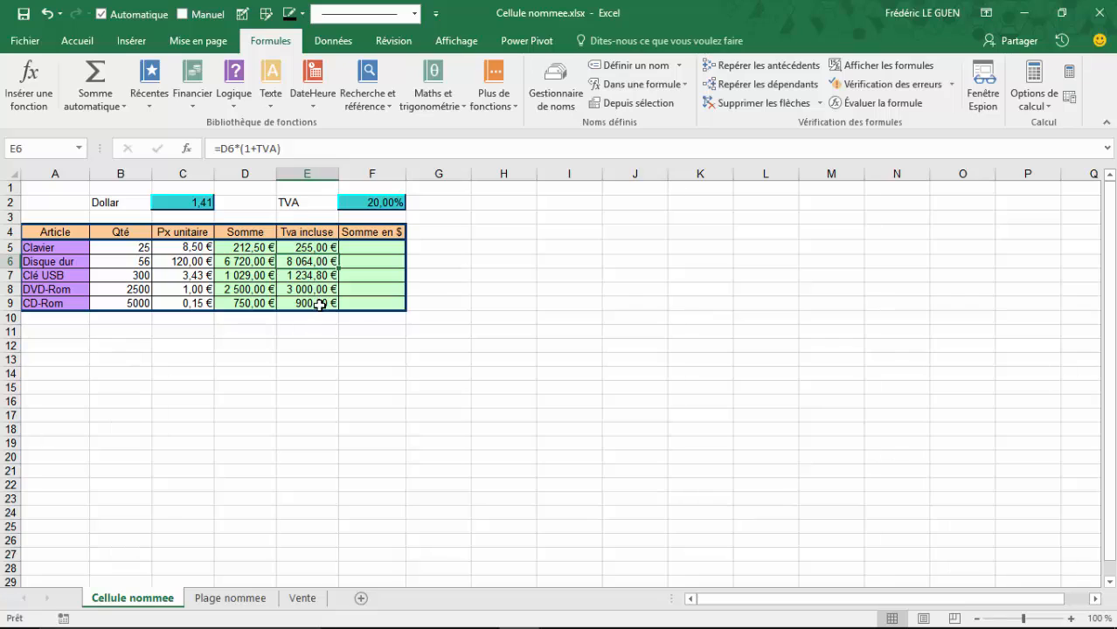
Remove TVA) from E9's formula and re-enter the name with autocompletion, restoring =D9*(1+TVA)
left_click(319, 304)
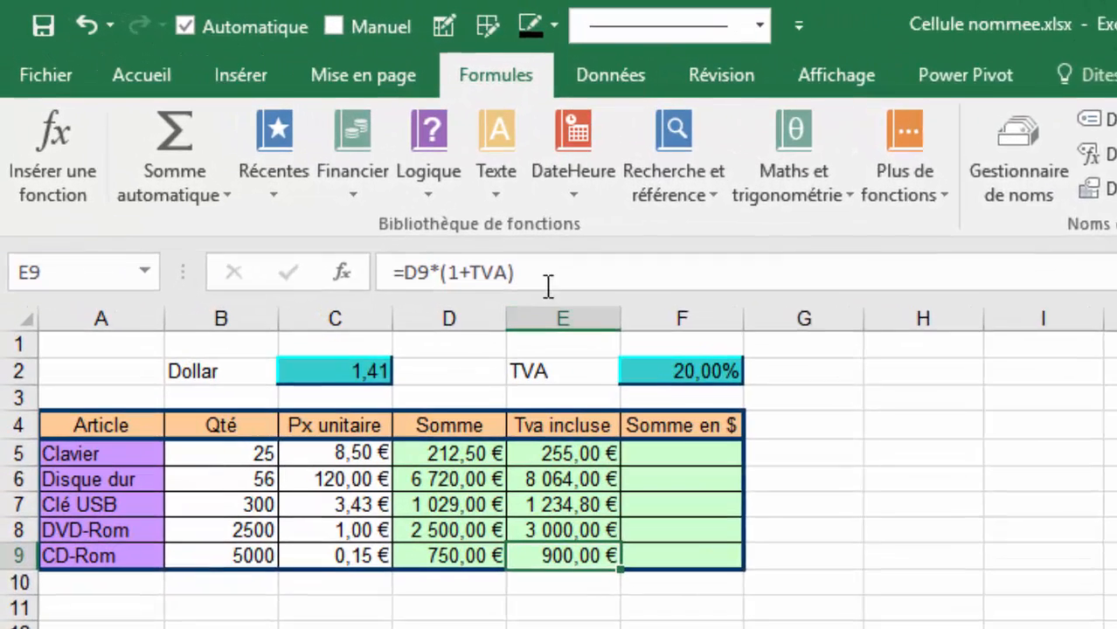
left_click_drag(285, 150, 260, 148)
key("Delete")
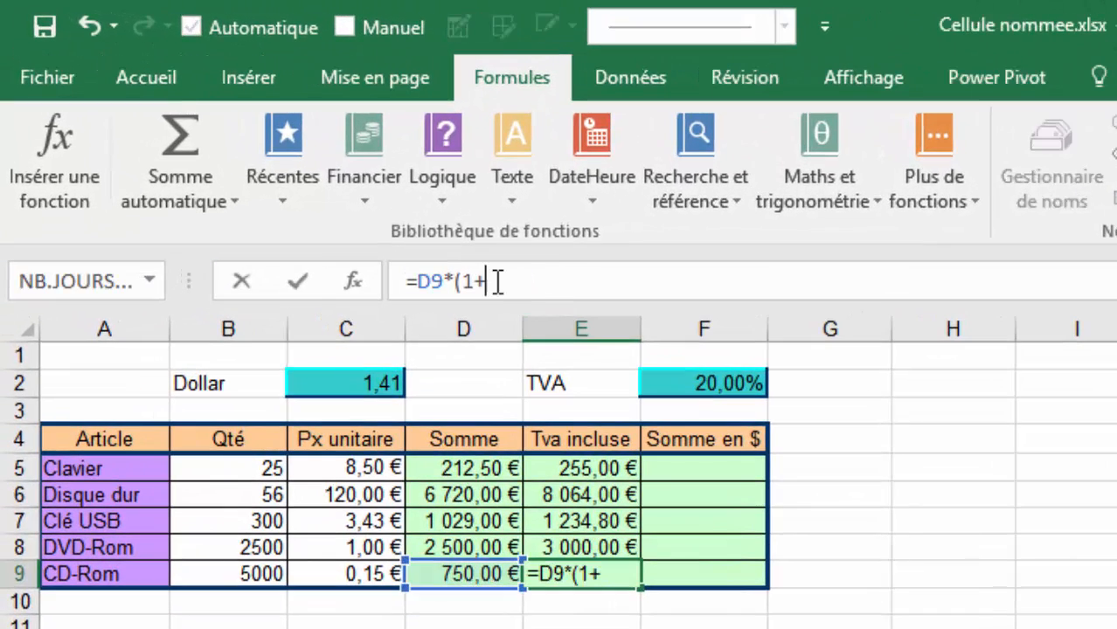
type("t")
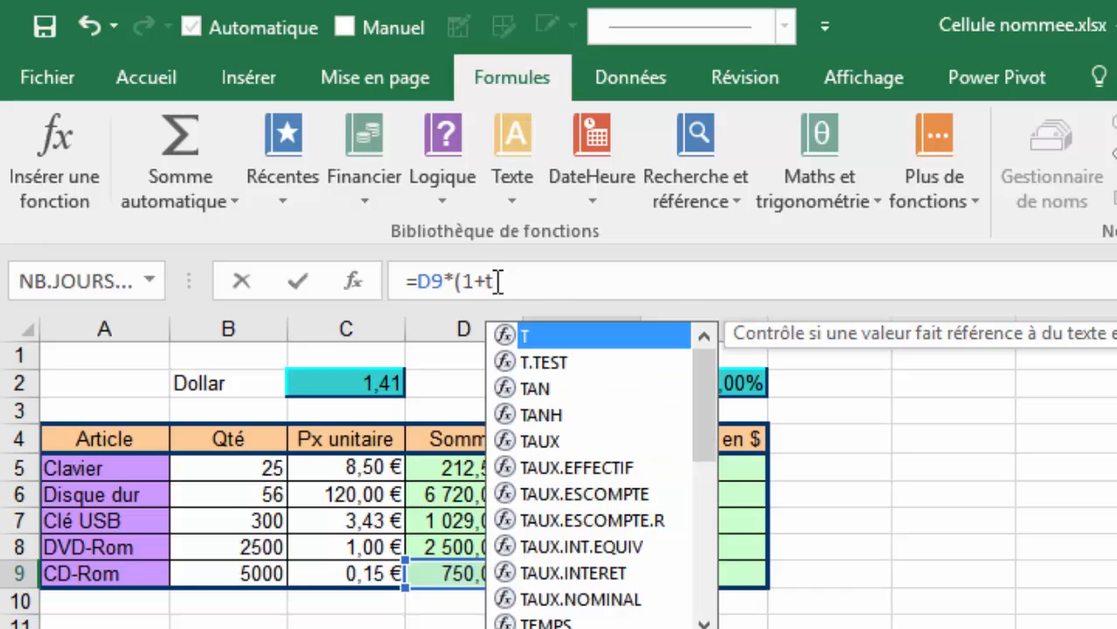
type("v")
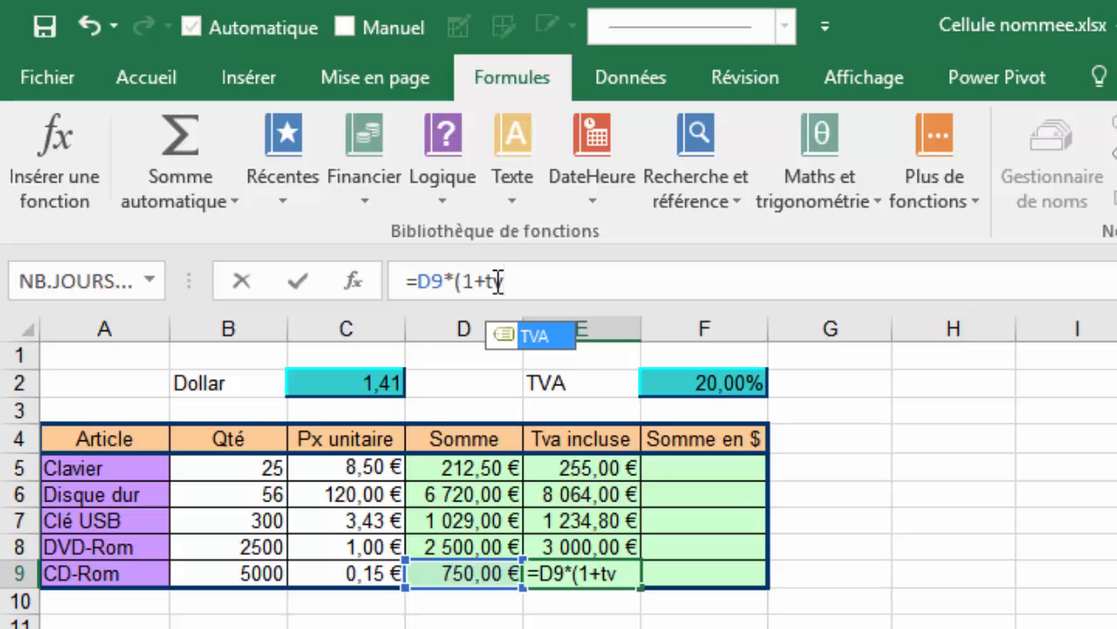
key("Tab")
type(")")
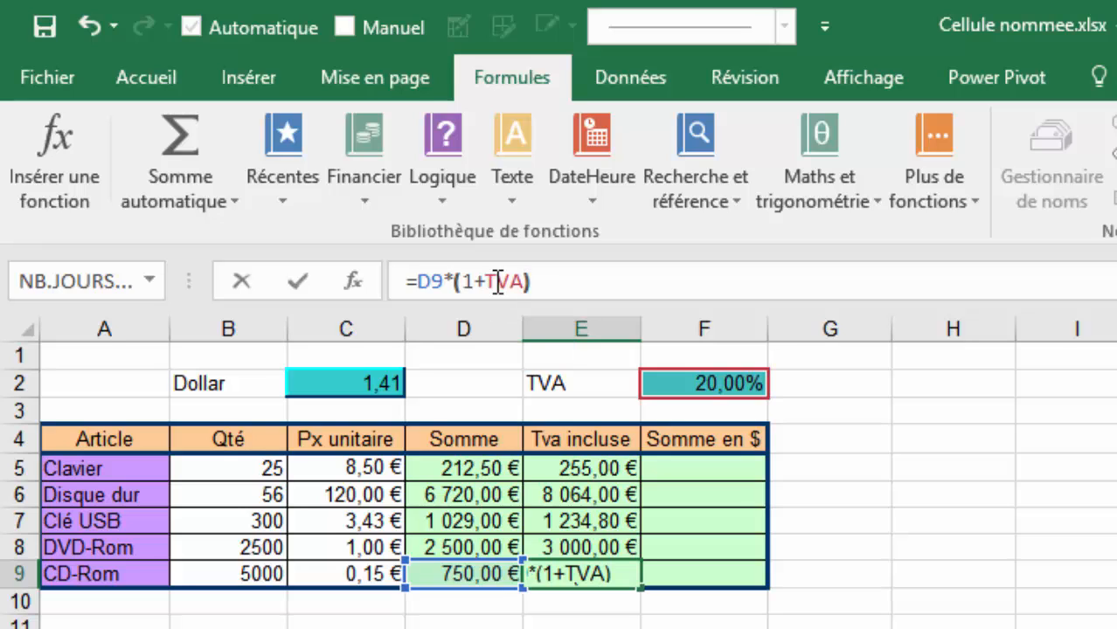
key("Return")
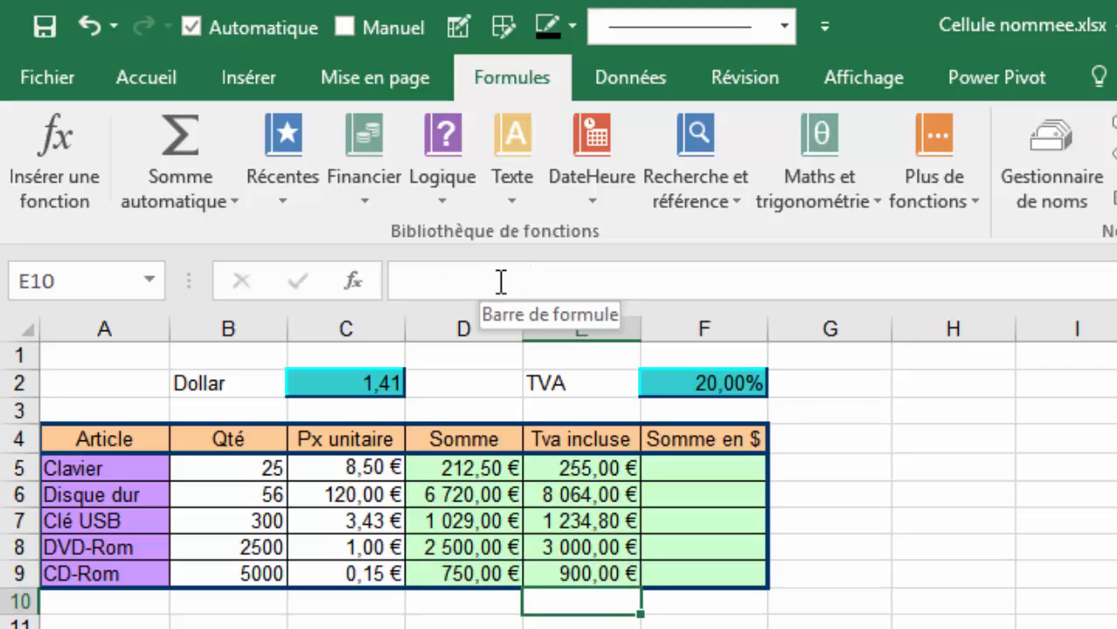
left_click(573, 572)
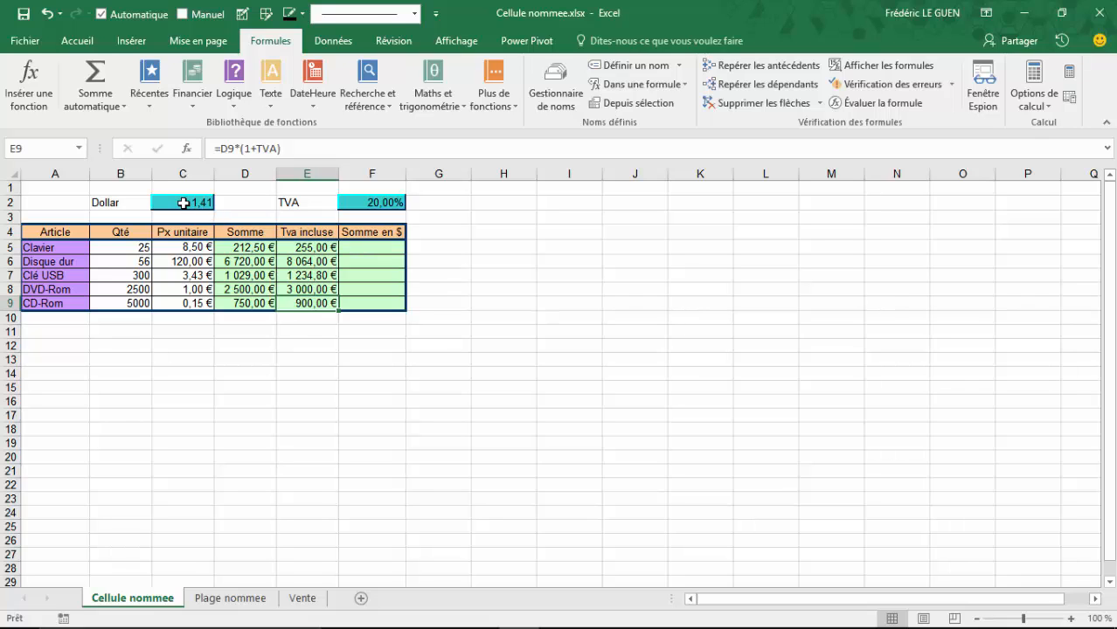
Define a name for the dollar rate cell C2, accepting the proposed settings, and select cell F5
left_click(183, 203)
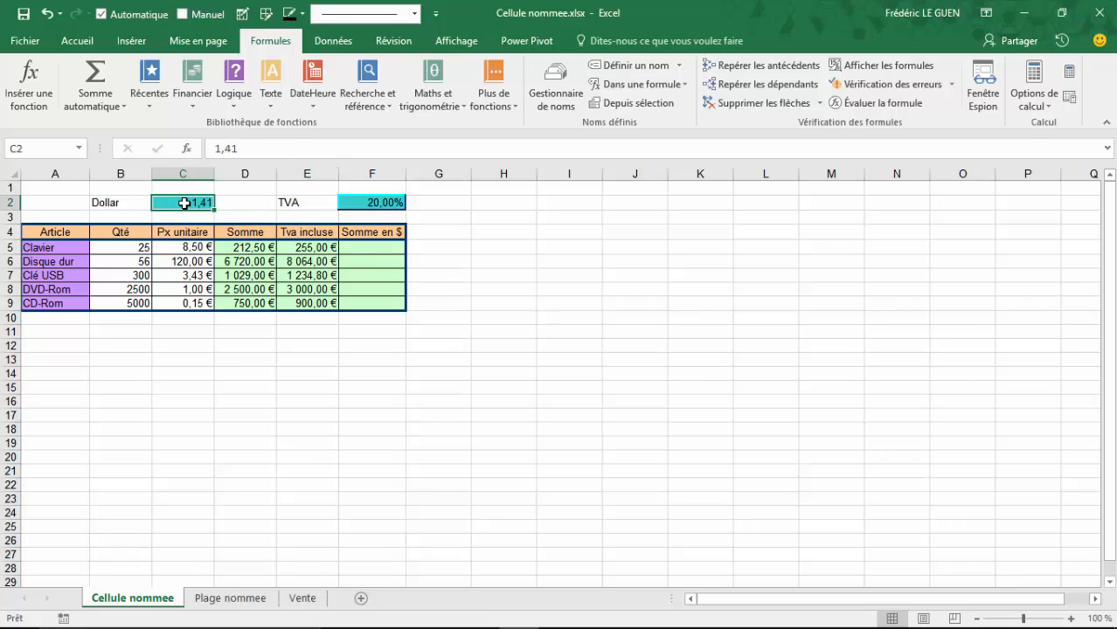
left_click(643, 68)
left_click(645, 483)
left_click(377, 249)
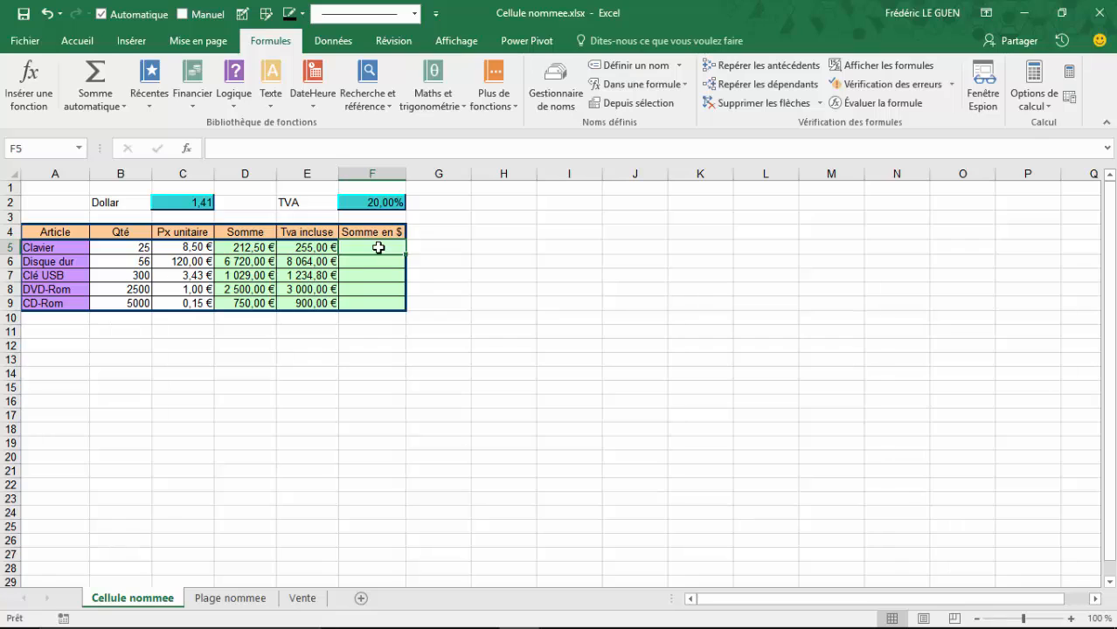
Enter the formula =E5*Dollar in cell F5, using the named cell for the dollar rate
type("=")
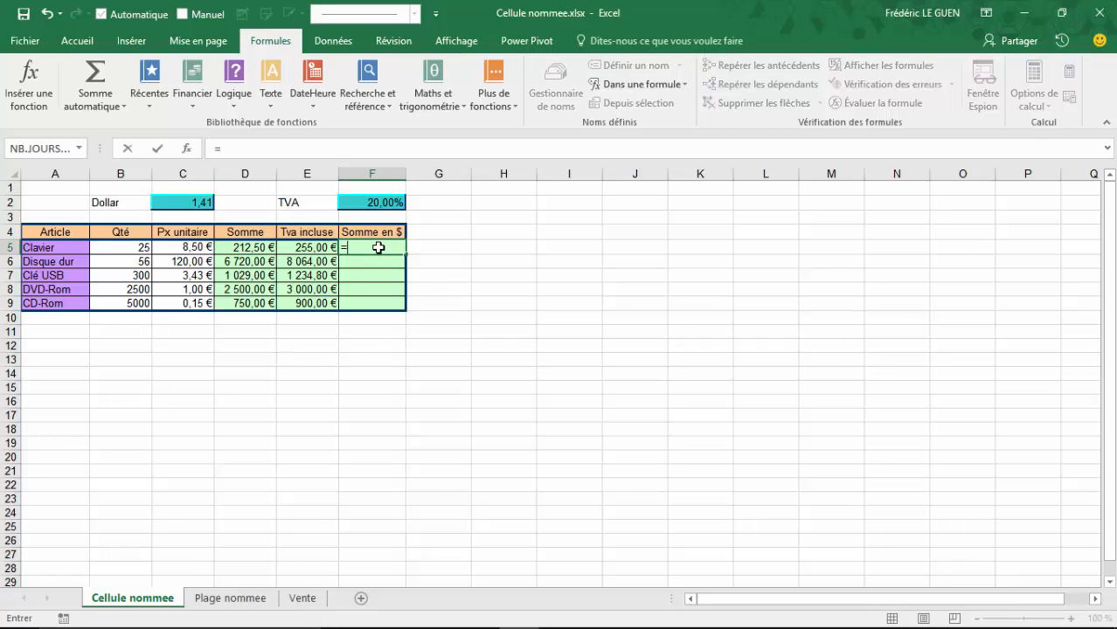
key("Left")
type("*")
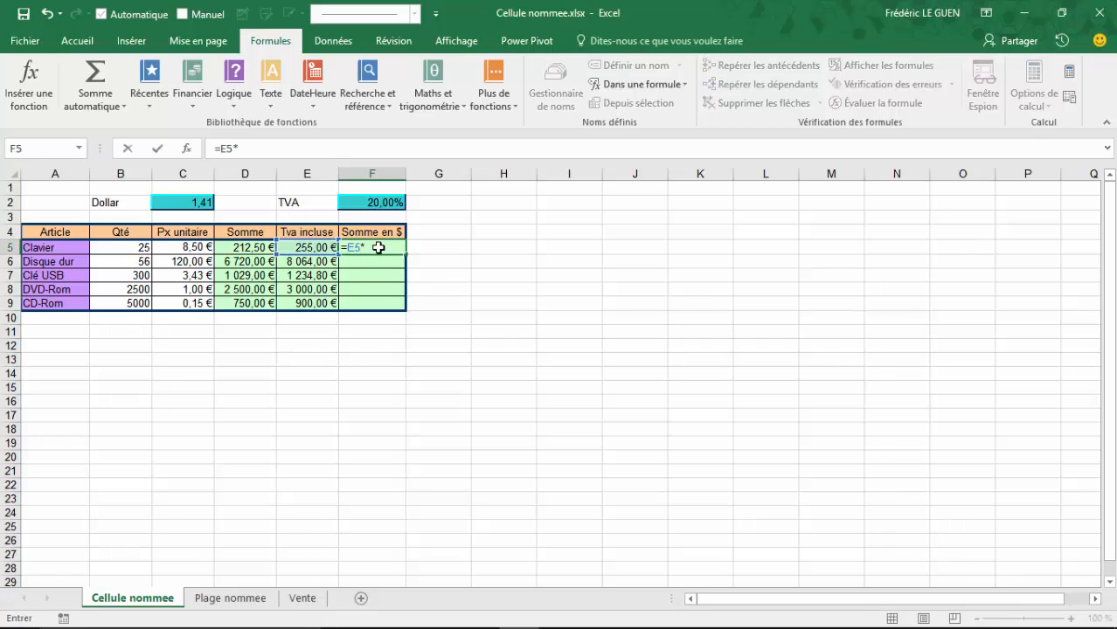
type("do")
key("Tab")
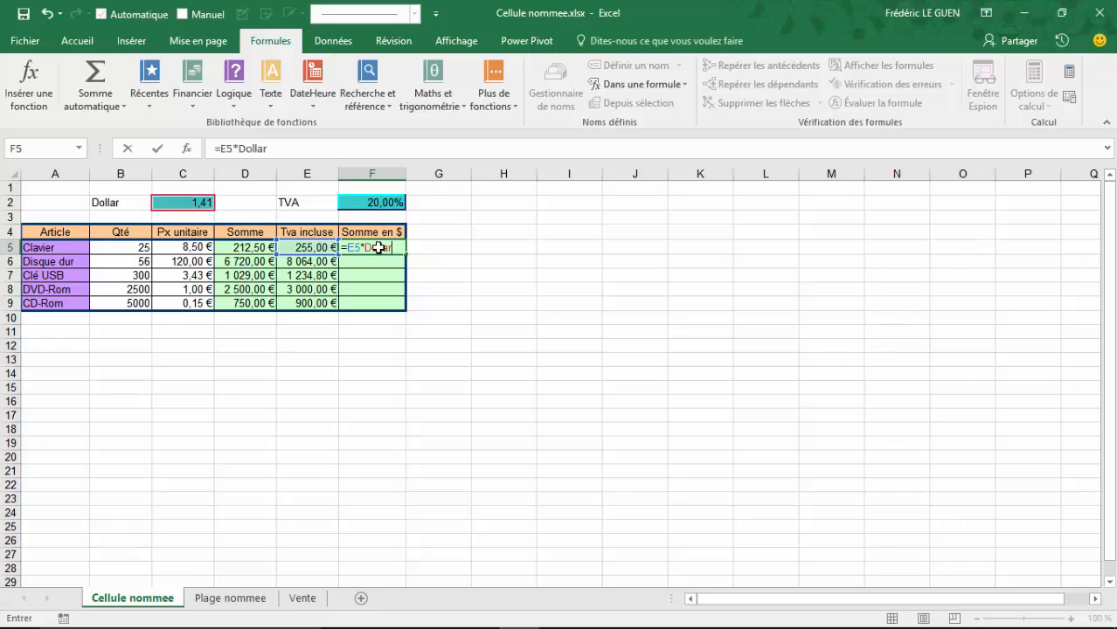
key("Return")
Copy the F5 formula down to F9 without formatting and check the copied formulas in F8 and F9
left_click(377, 247)
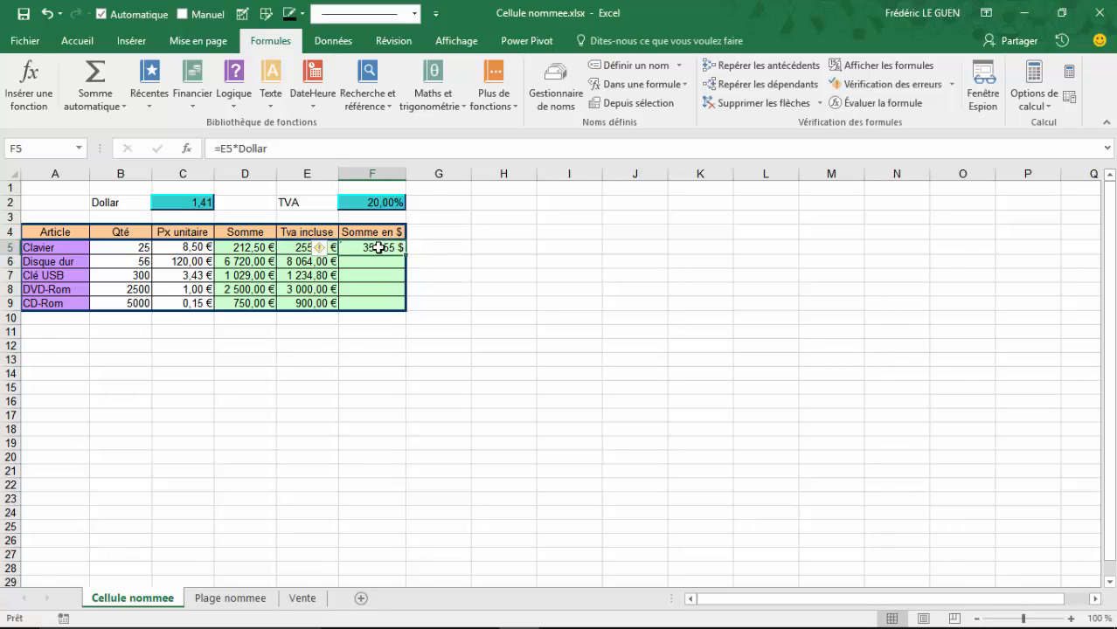
left_click_drag(404, 250, 407, 317)
left_click(445, 377)
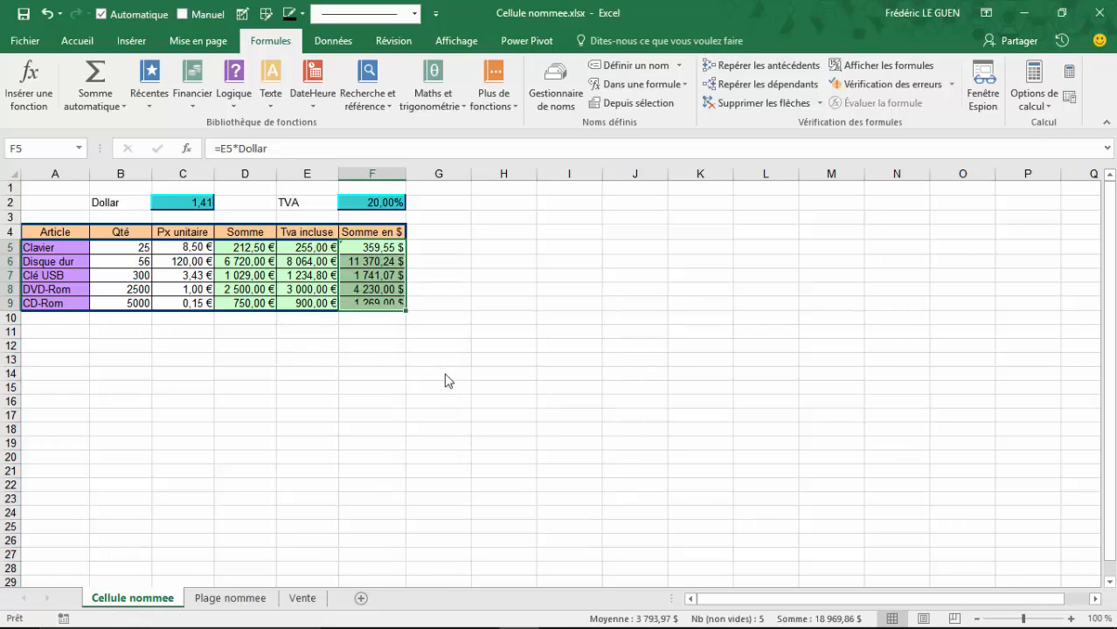
left_click(385, 290)
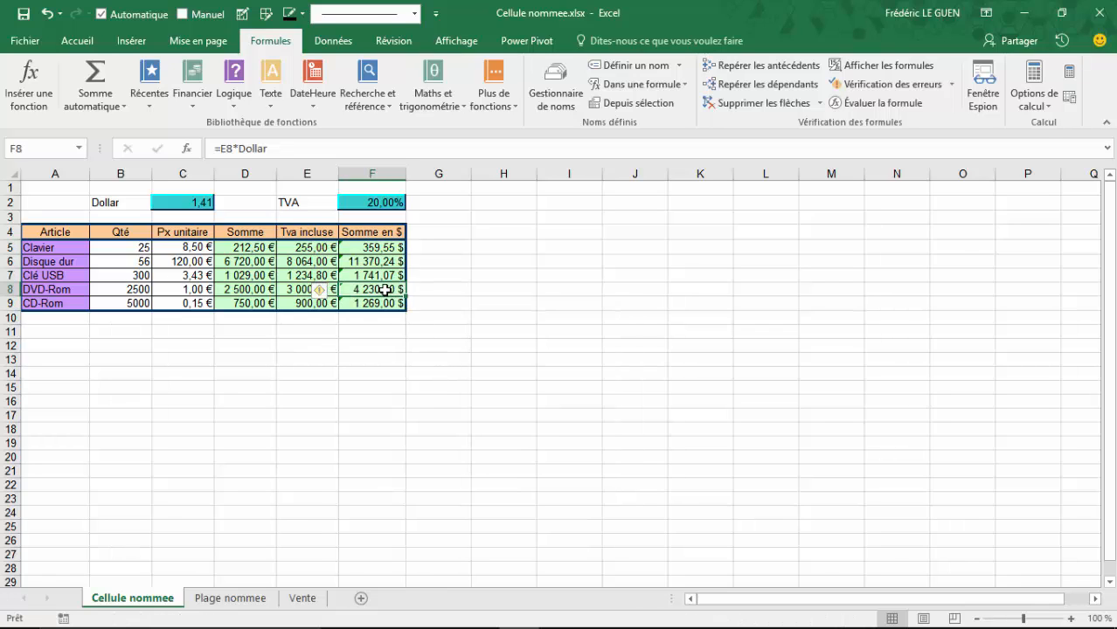
left_click(381, 303)
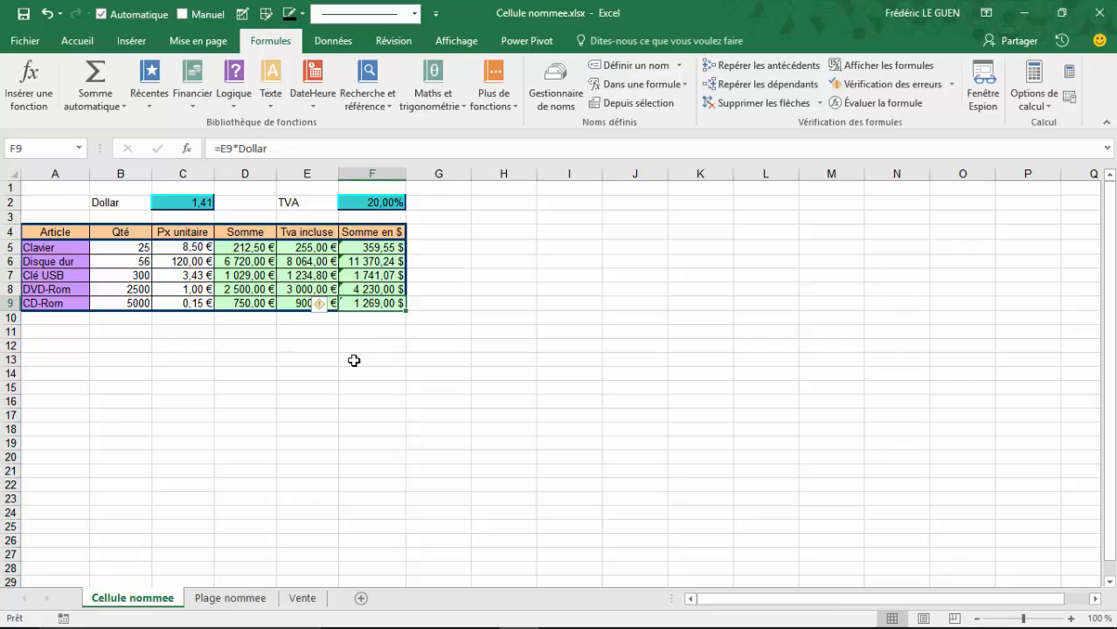
On the Plage nommee sheet, define the workbook-level name Somme_des_ventes for the range D5:D9
left_click(229, 600)
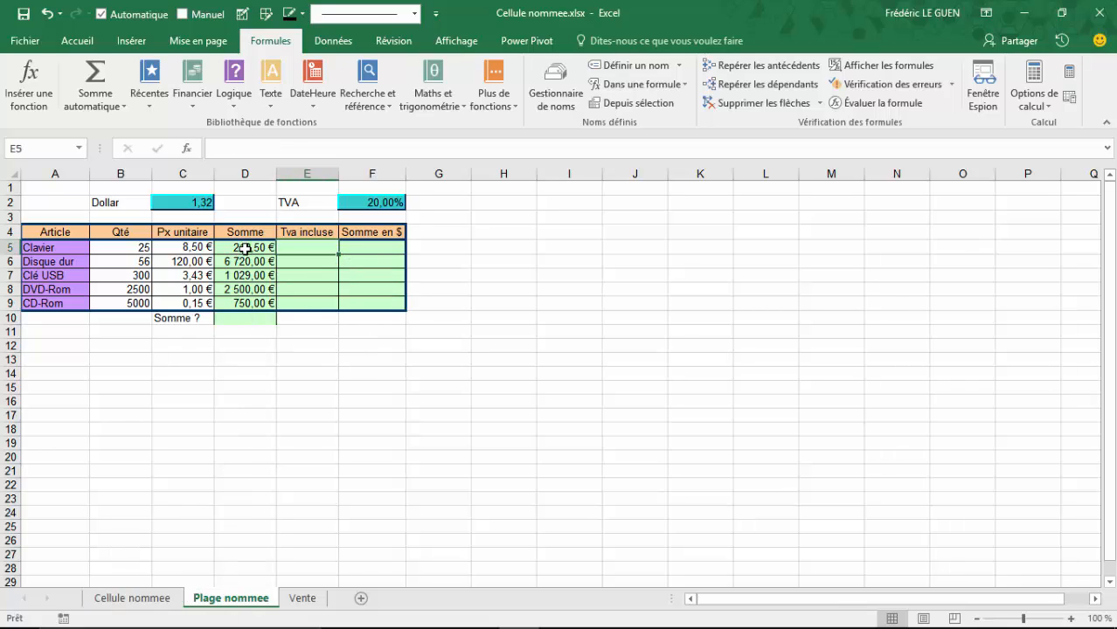
left_click(244, 318)
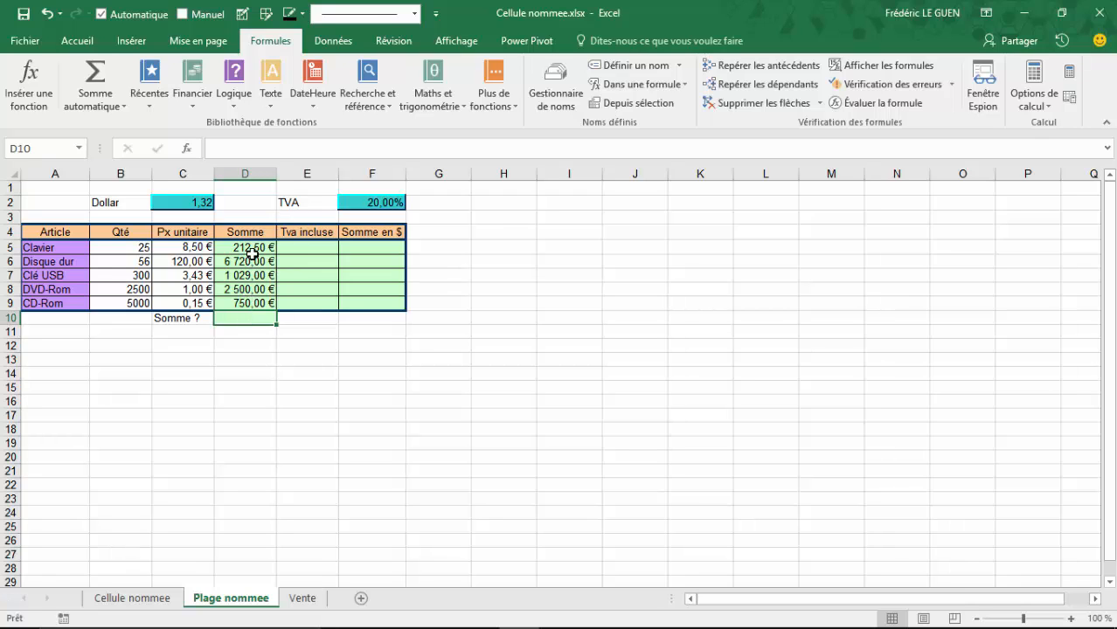
left_click_drag(251, 247, 253, 302)
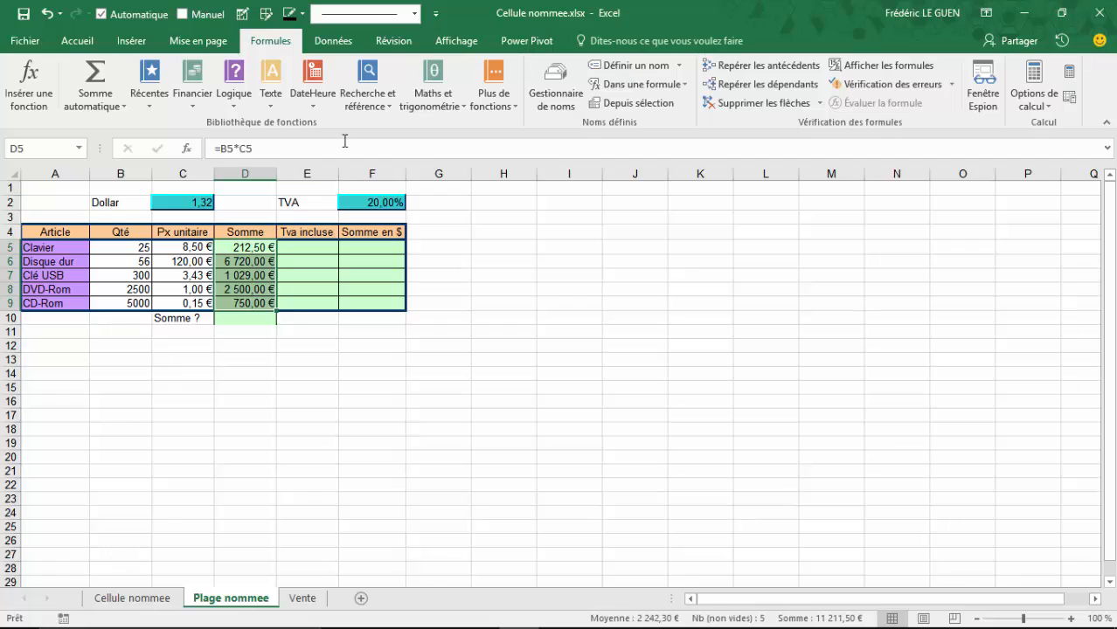
left_click(633, 64)
left_click(627, 349)
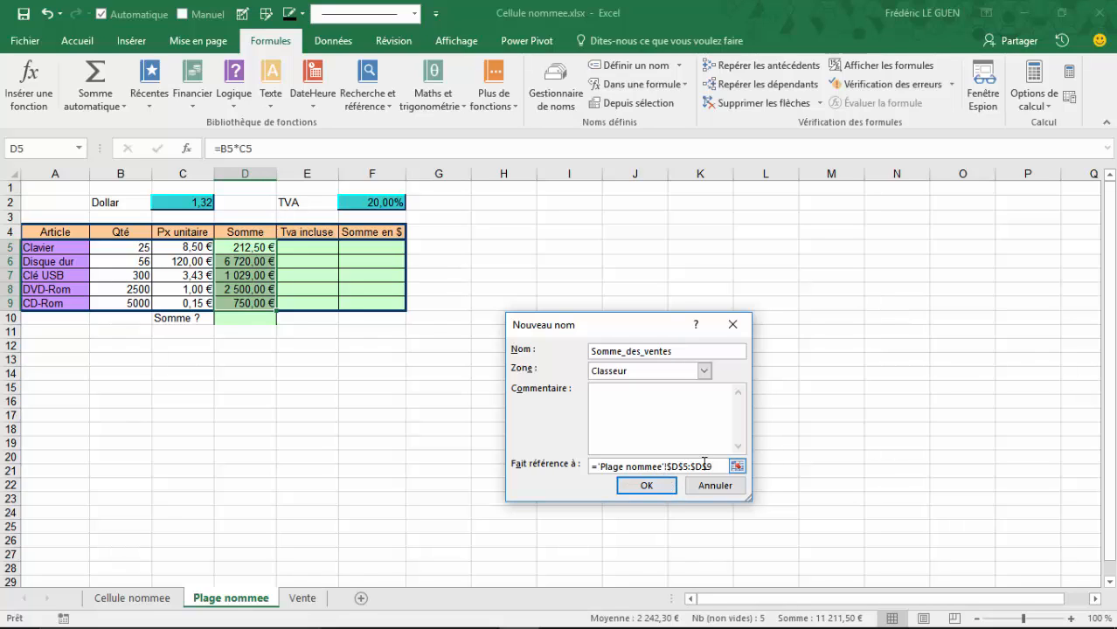
left_click(664, 485)
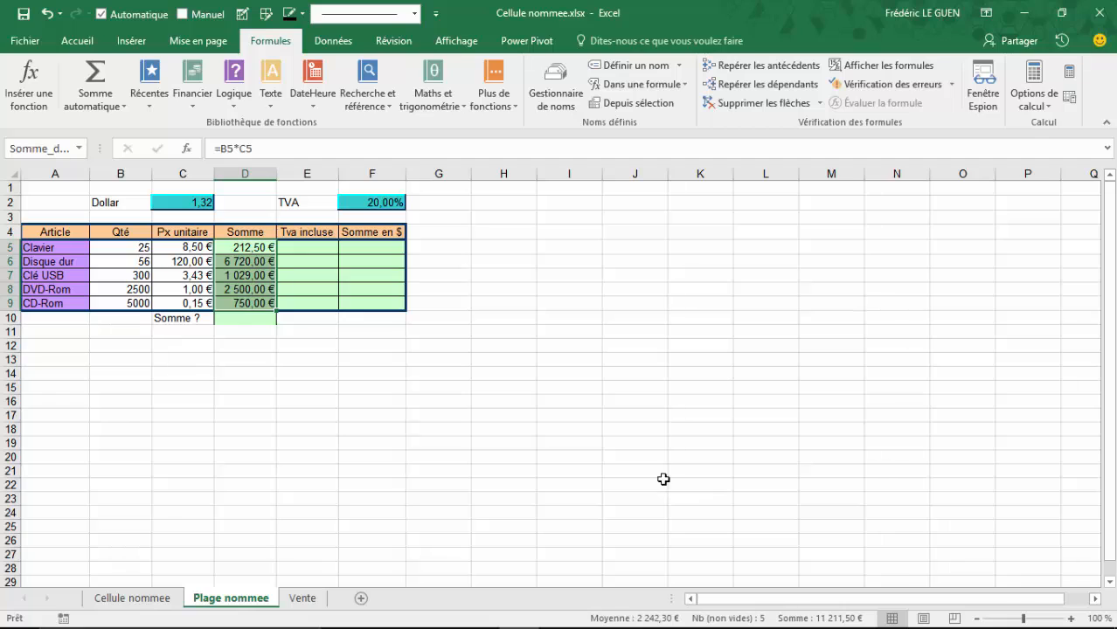
Enter =SOMME(Somme_des_ventes) in cell J11, choosing the named range from the formula suggestions
left_click(651, 332)
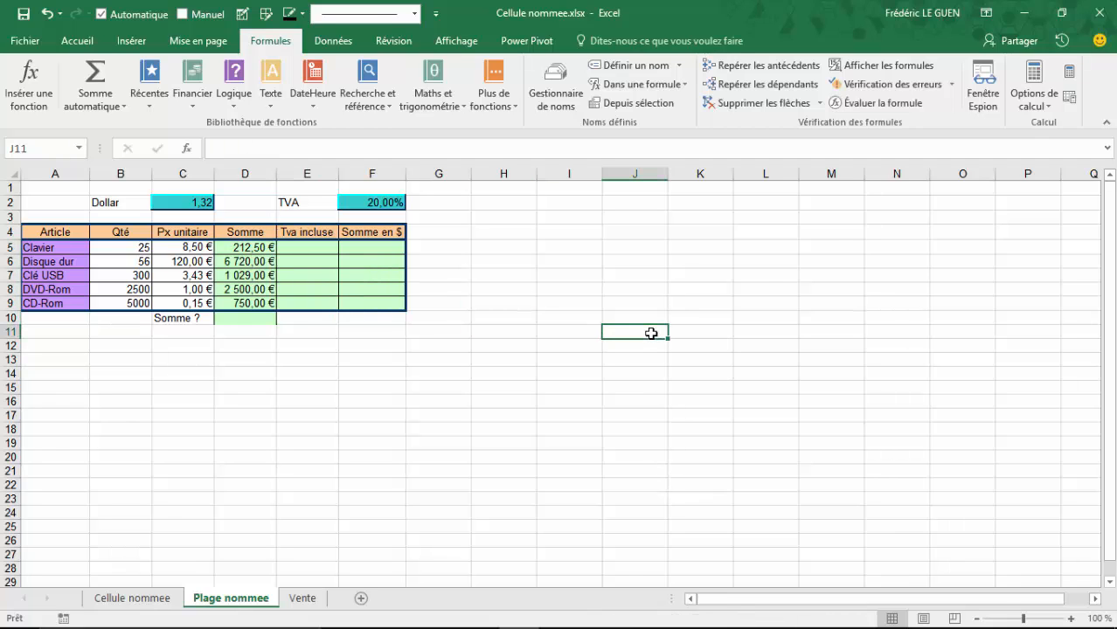
type("=so")
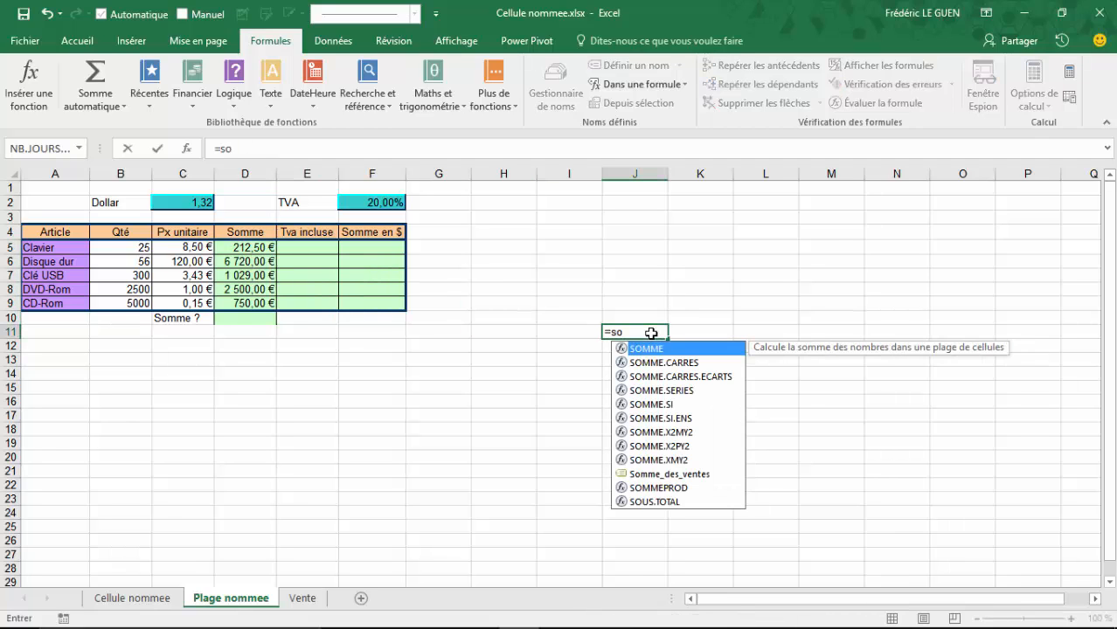
key("Tab")
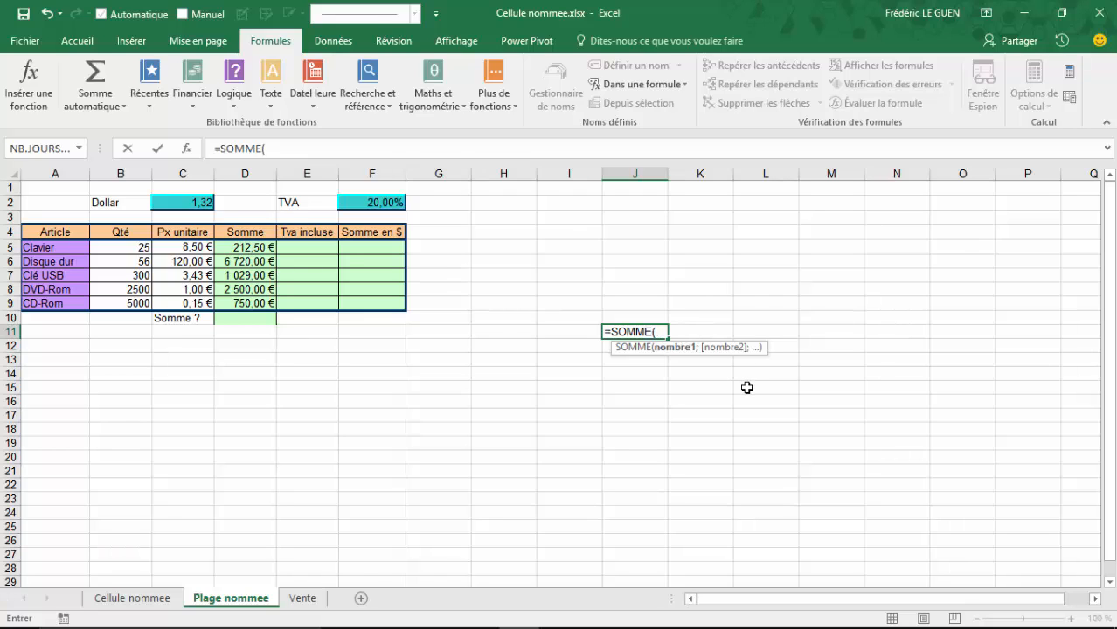
type("so")
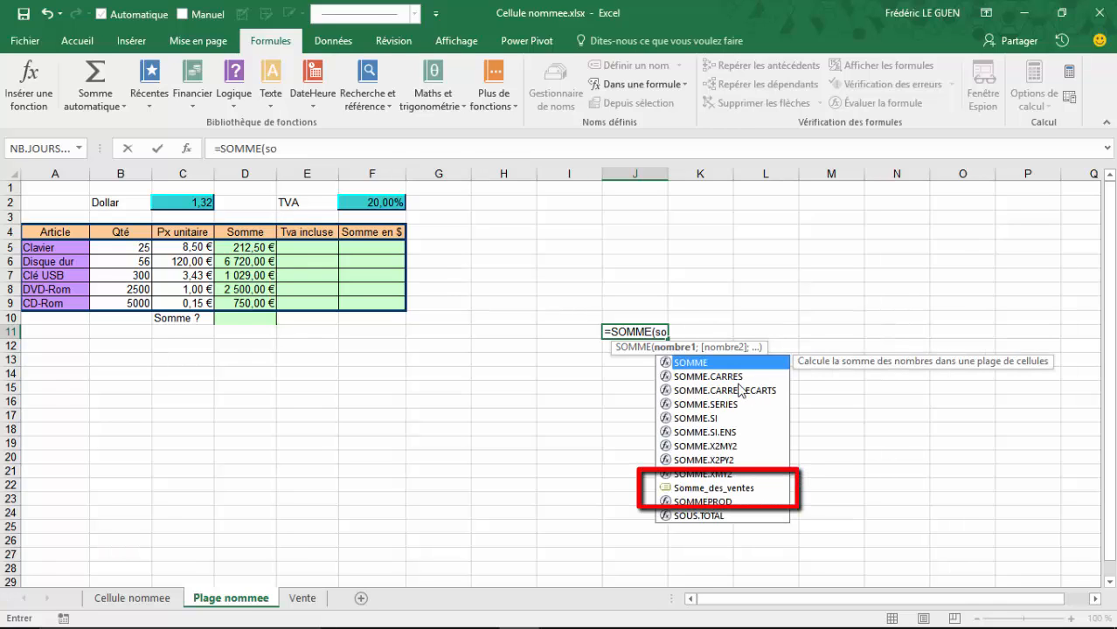
double_click(723, 488)
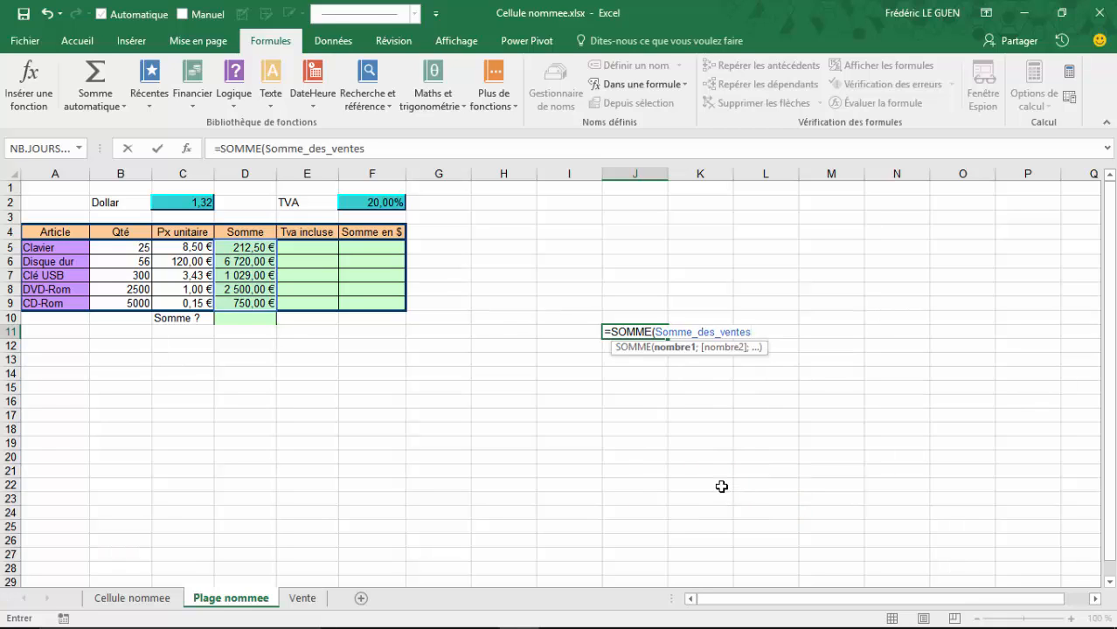
key("Return")
Total the Somme column in cell D10 with AutoSum, accepting the proposed =SOMME(Somme_des_ventes)
left_click(255, 318)
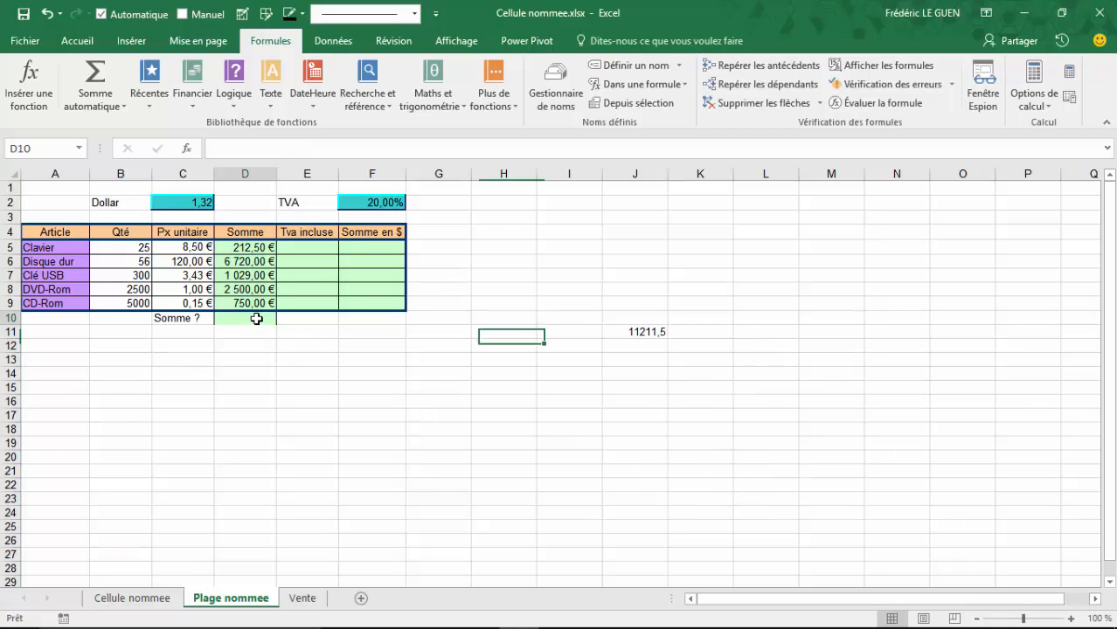
left_click(77, 41)
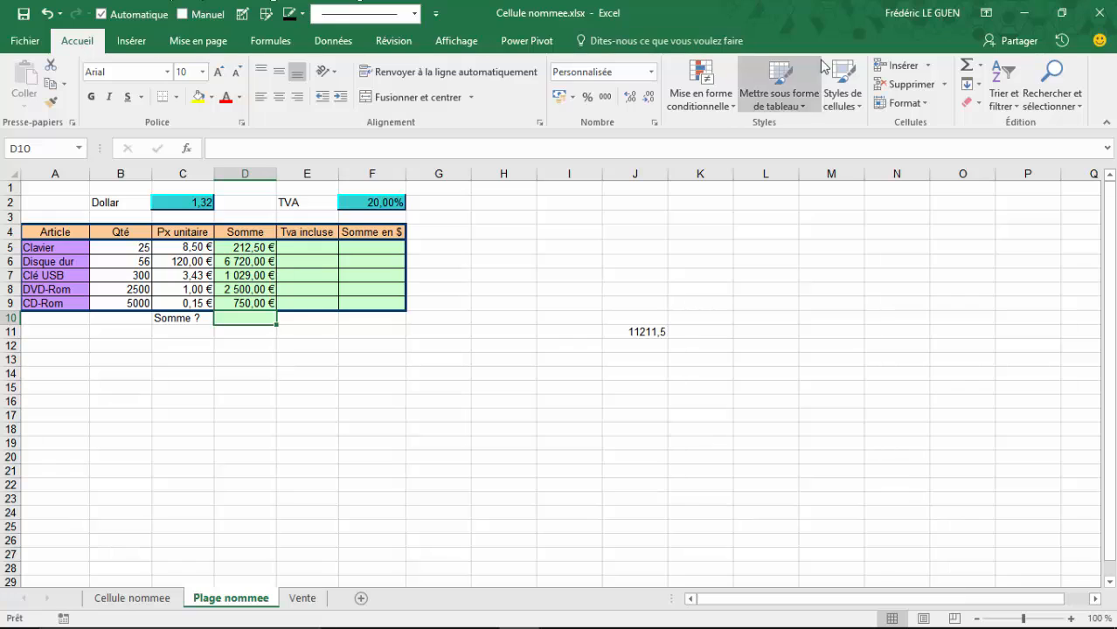
left_click(961, 66)
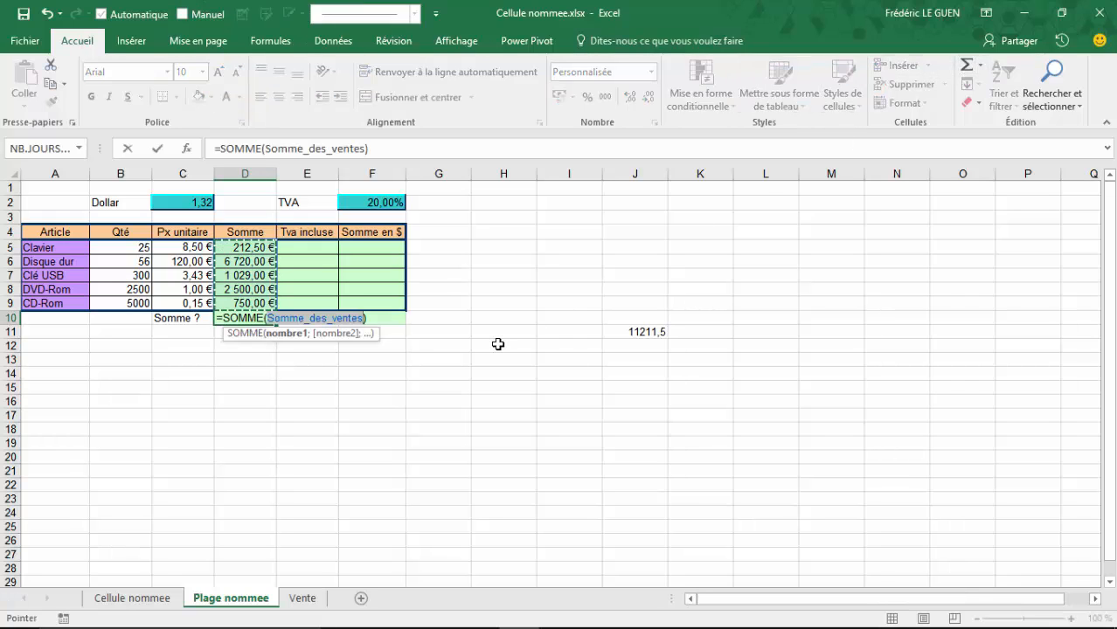
key("Return")
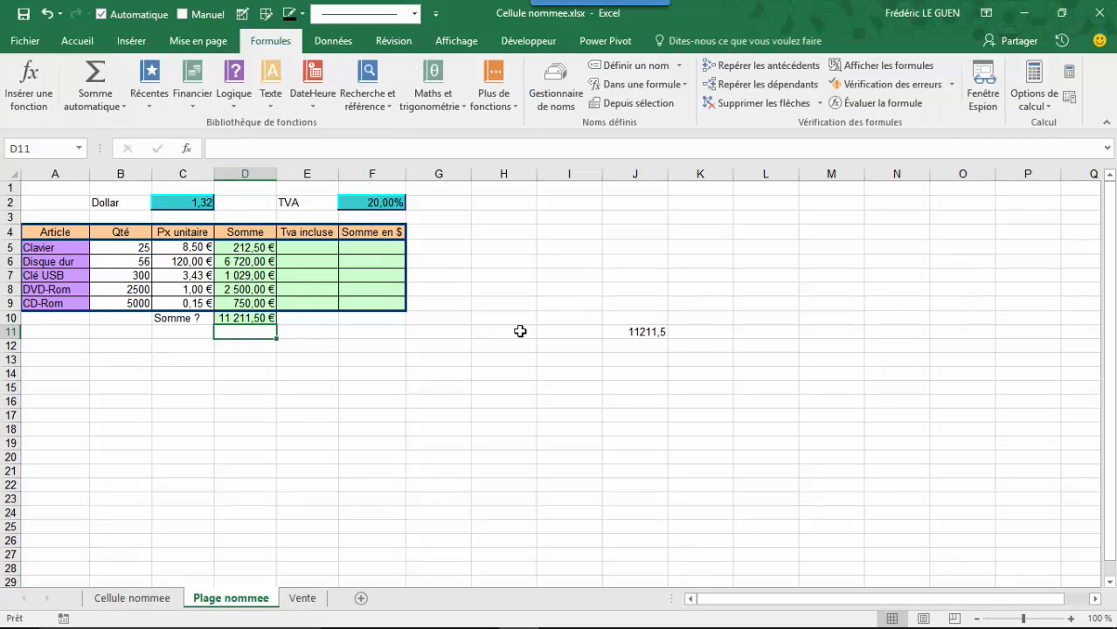
Add a new worksheet and enter =SOMME(Somme_des_ventes) in its cell D5
left_click(367, 602)
left_click(249, 247)
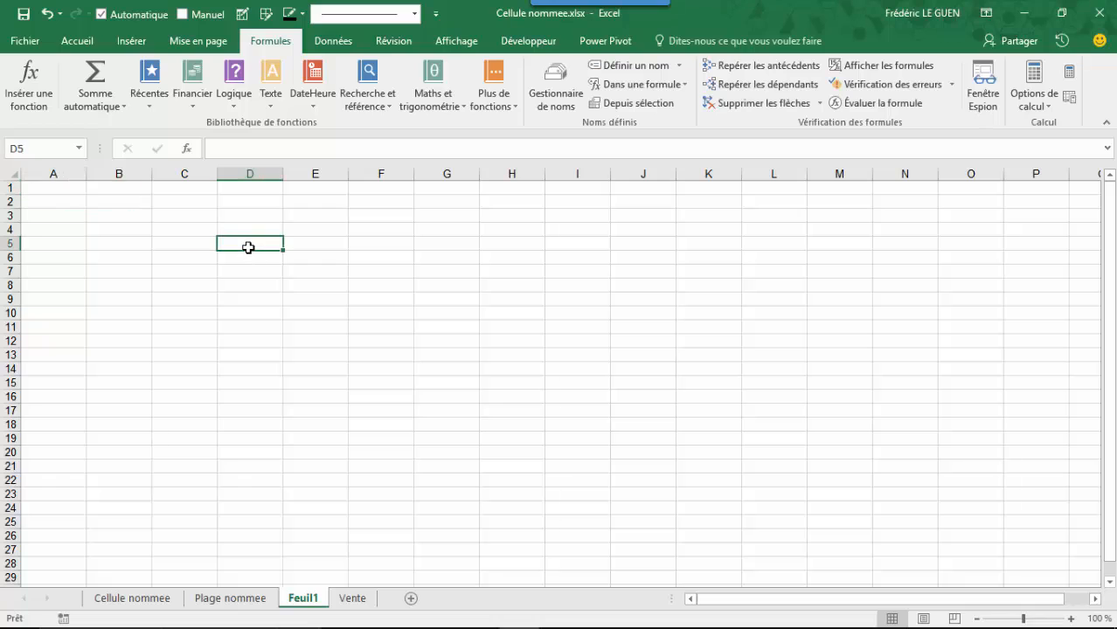
type("=somm")
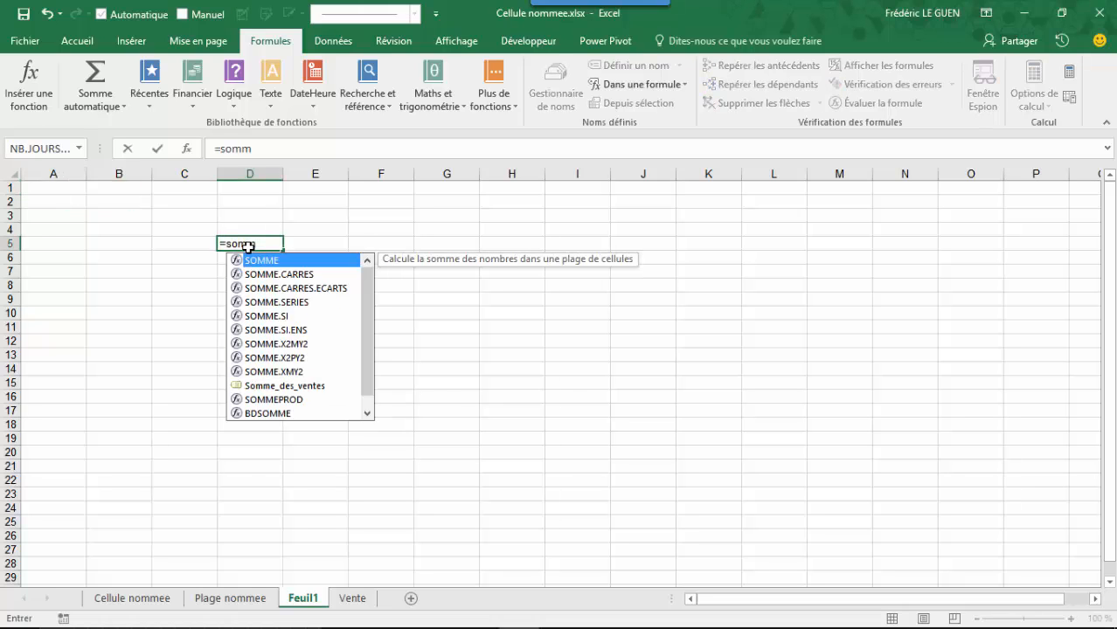
key("Tab")
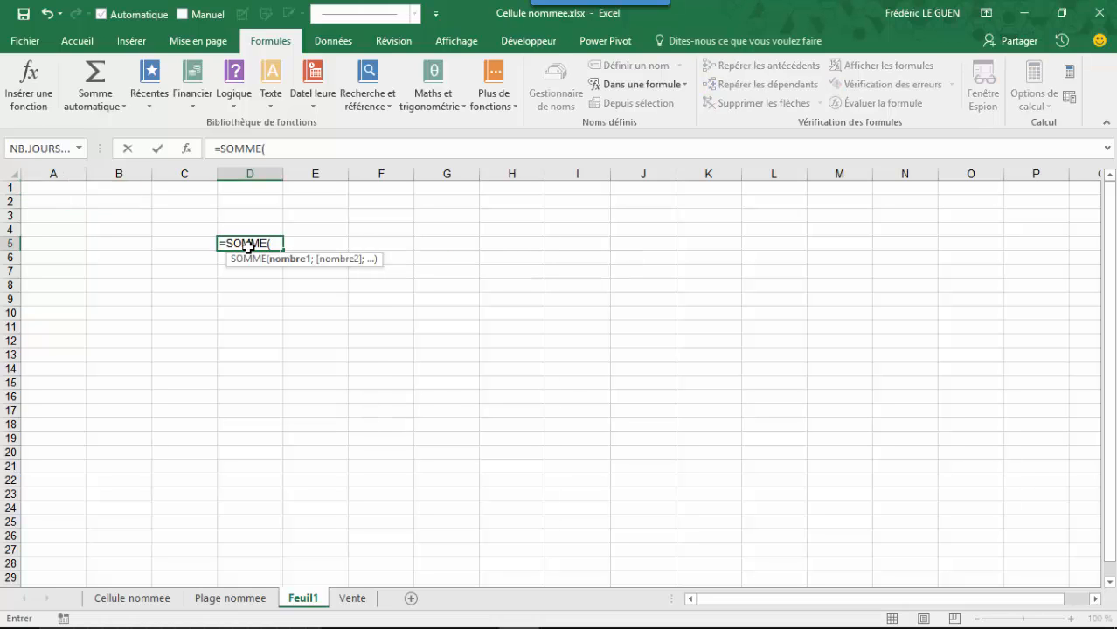
type("som")
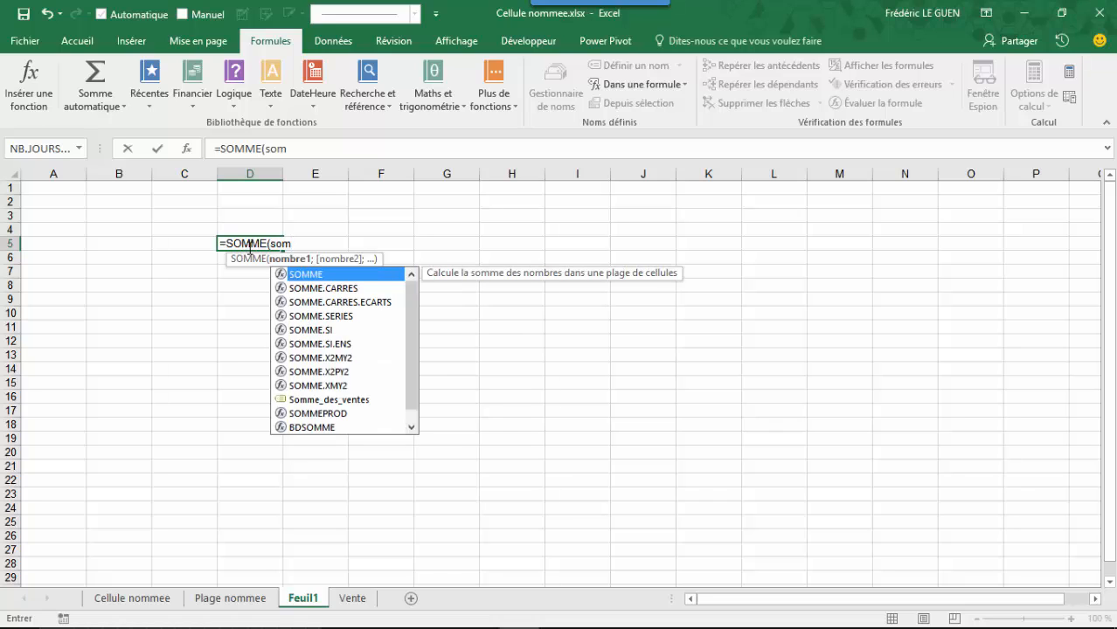
double_click(329, 399)
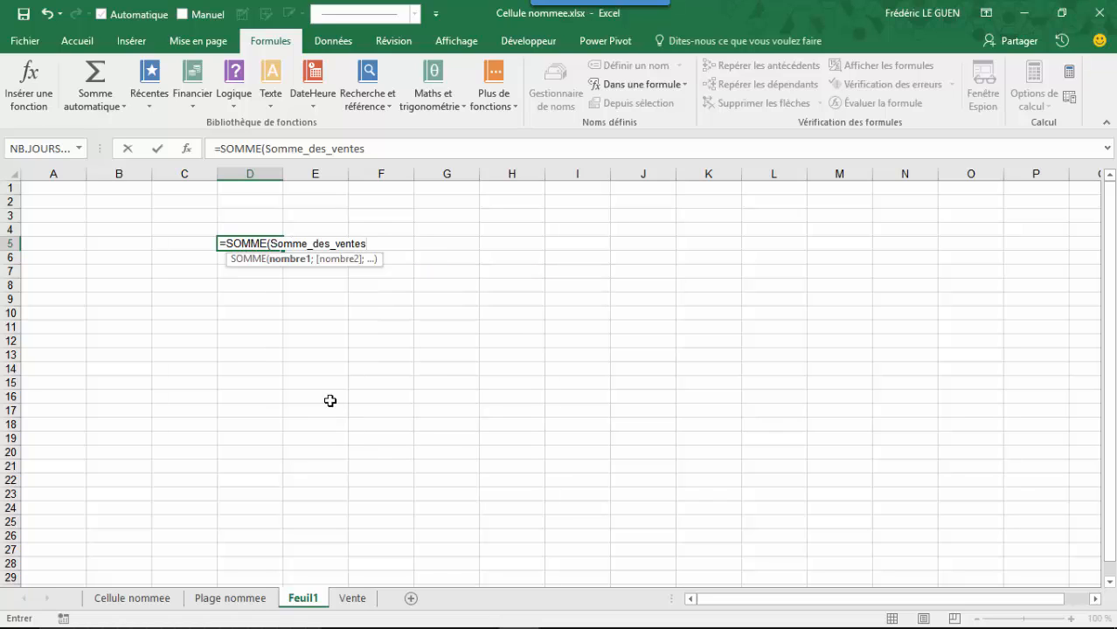
type(")")
key("Return")
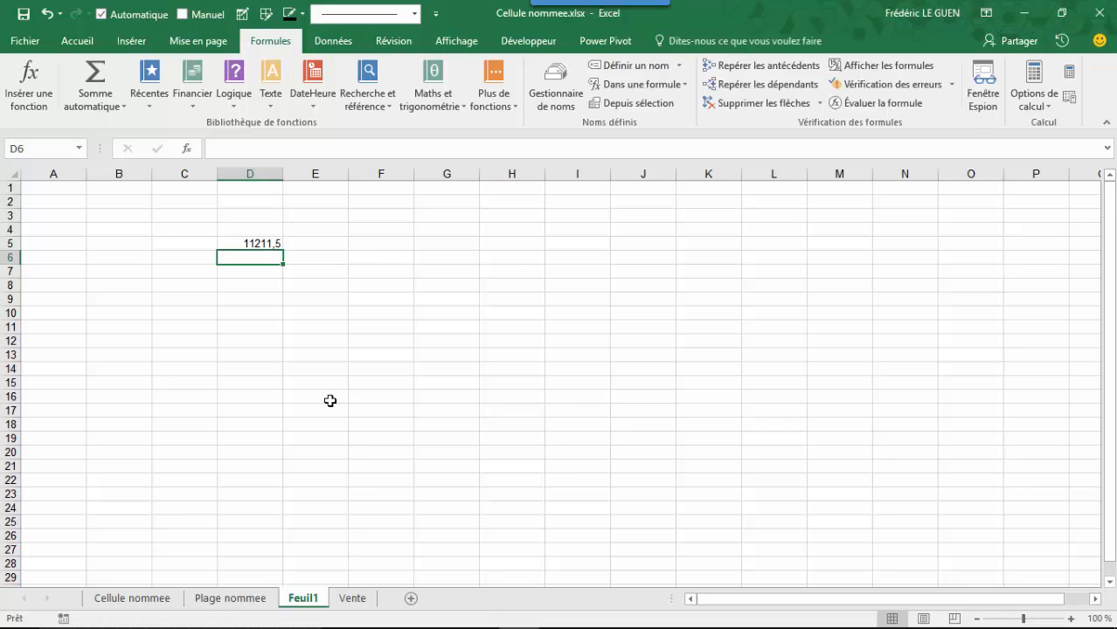
Enter =MOYENNE(Somme_des_ventes) in cell D6 of the new sheet, picking the named range from the suggestions
type("=moyenne")
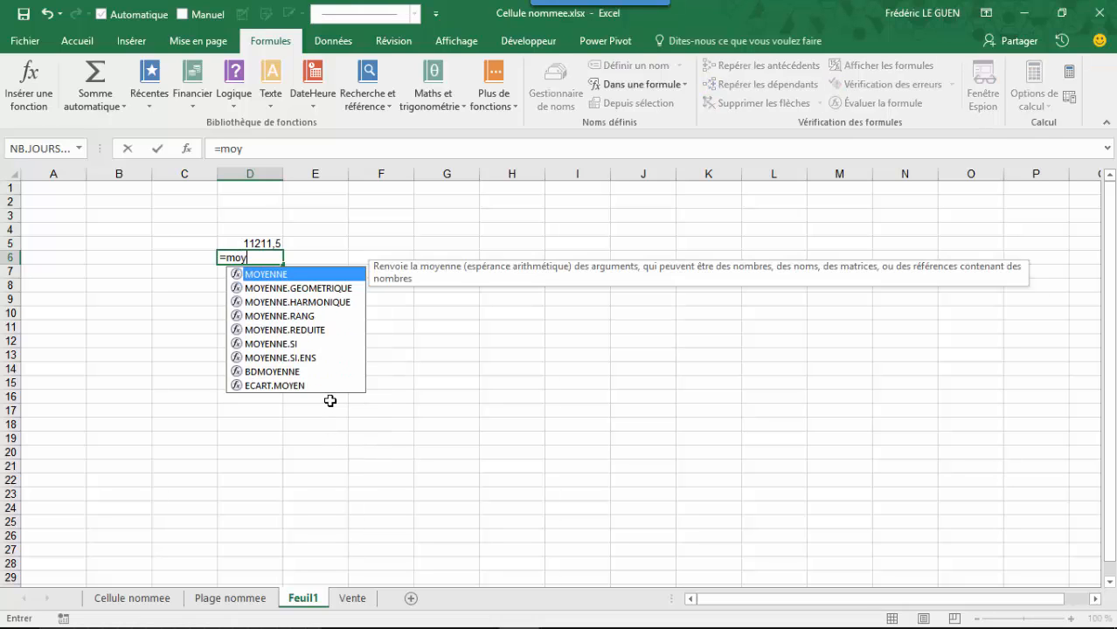
key("Tab")
type("som")
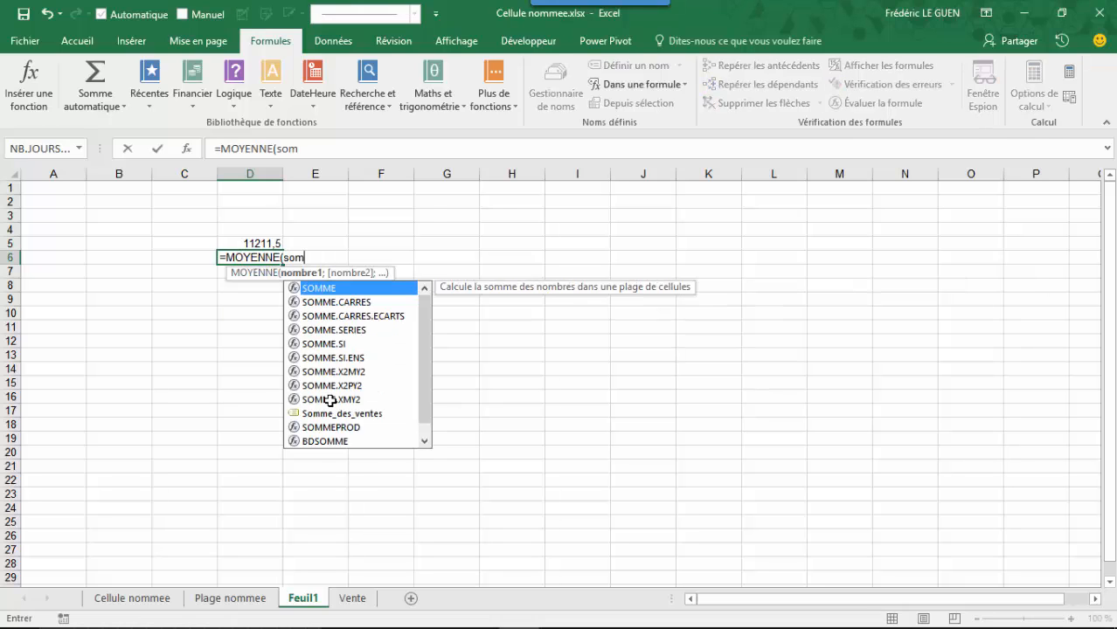
key("Down")
key("Down")
key("Down")
key("Down")
key("Down")
key("Down")
key("Down")
key("Down")
key("Down")
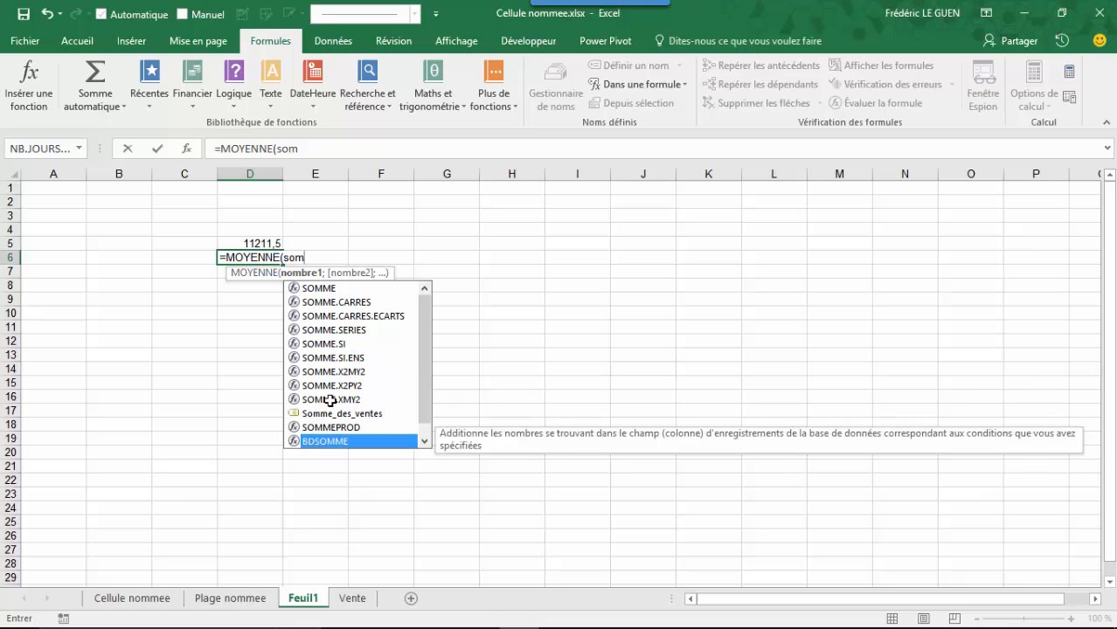
key("Up")
key("Up")
key("Tab")
type(")")
key("Return")
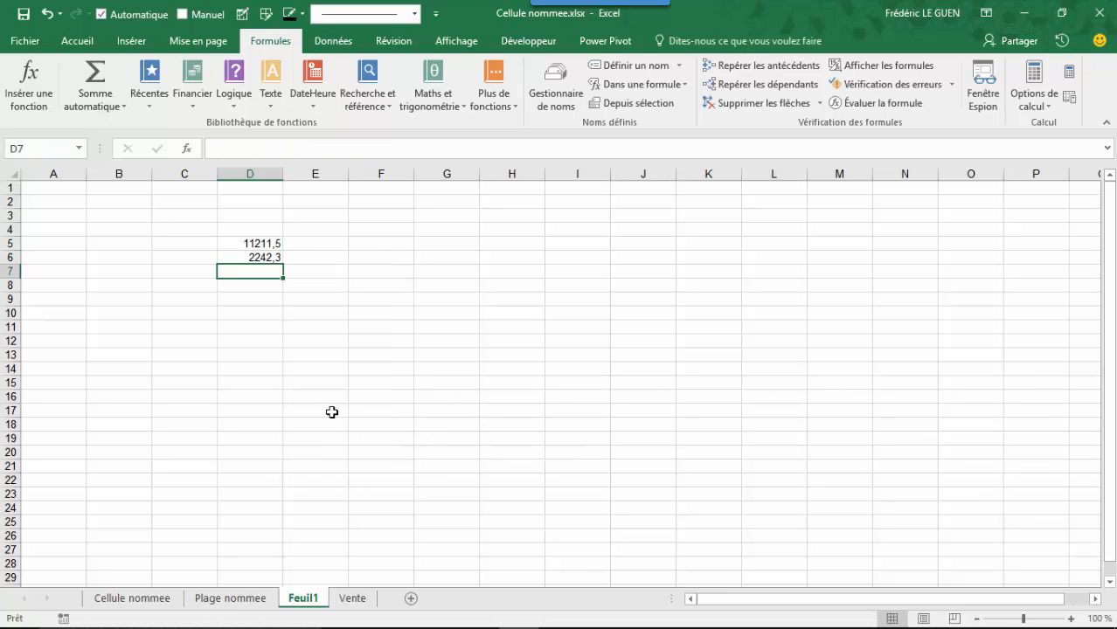
On the Vente sheet, create names from the table B2:F14 using its top row and left column labels
left_click(353, 599)
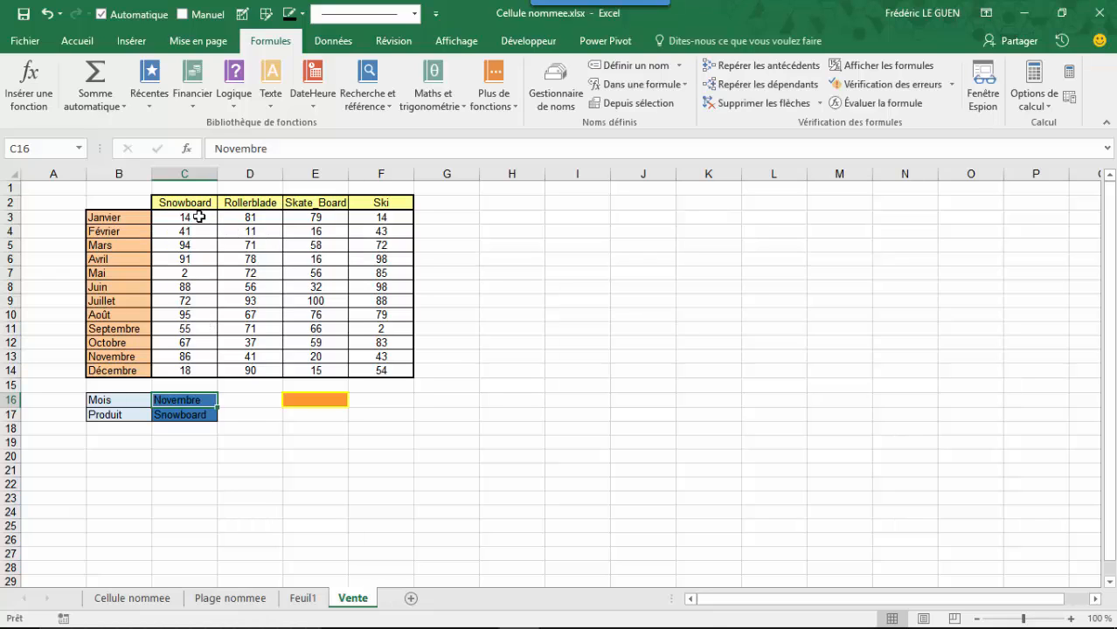
left_click_drag(113, 202, 385, 371)
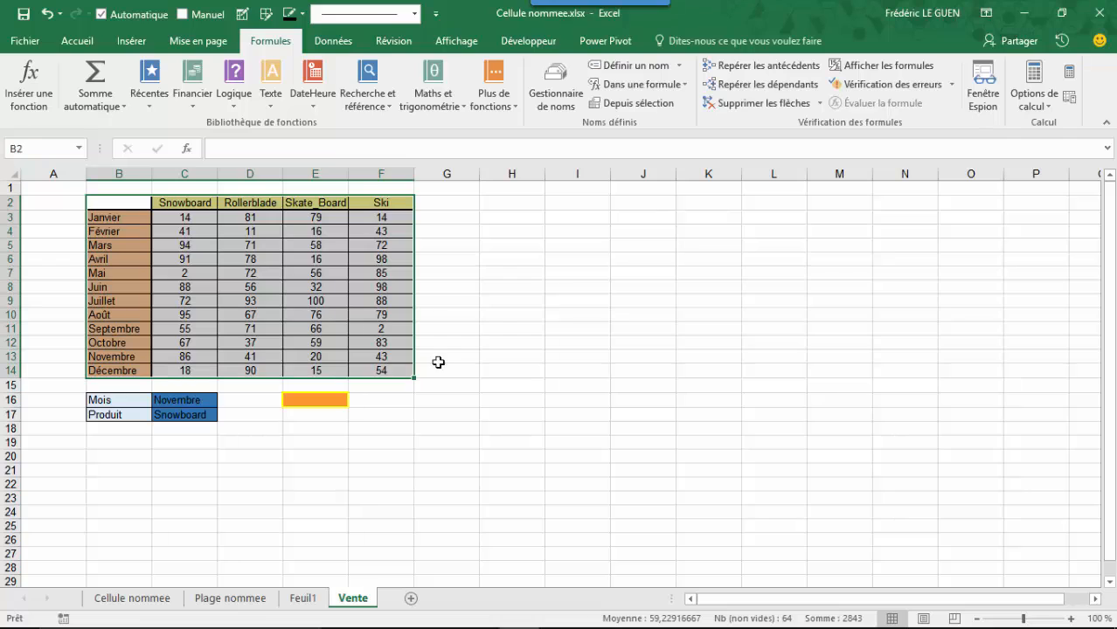
left_click(645, 108)
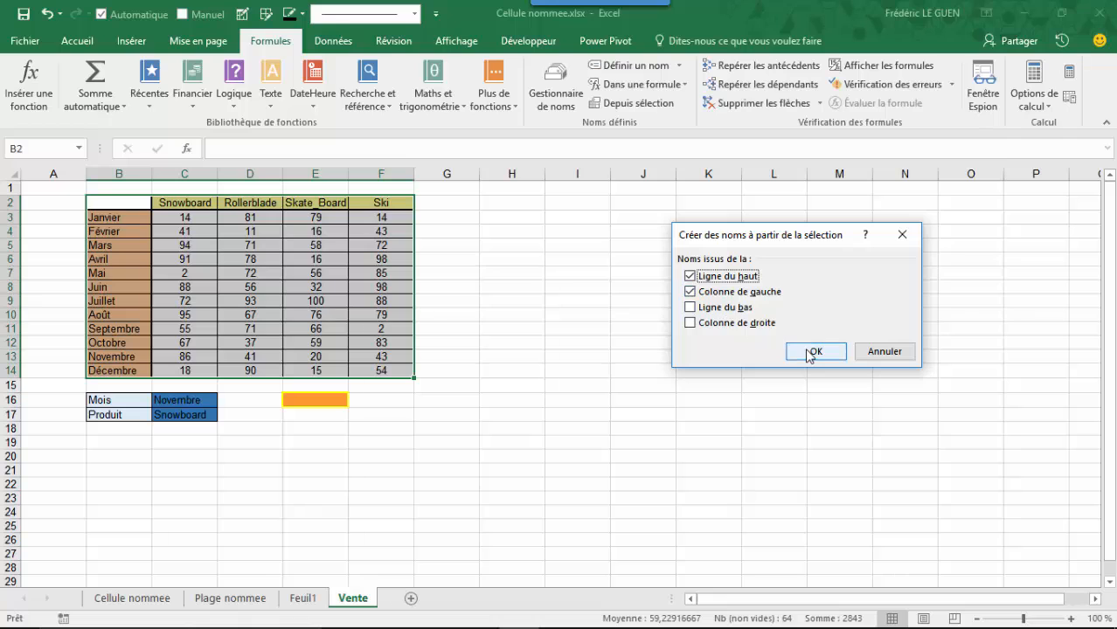
left_click(884, 358)
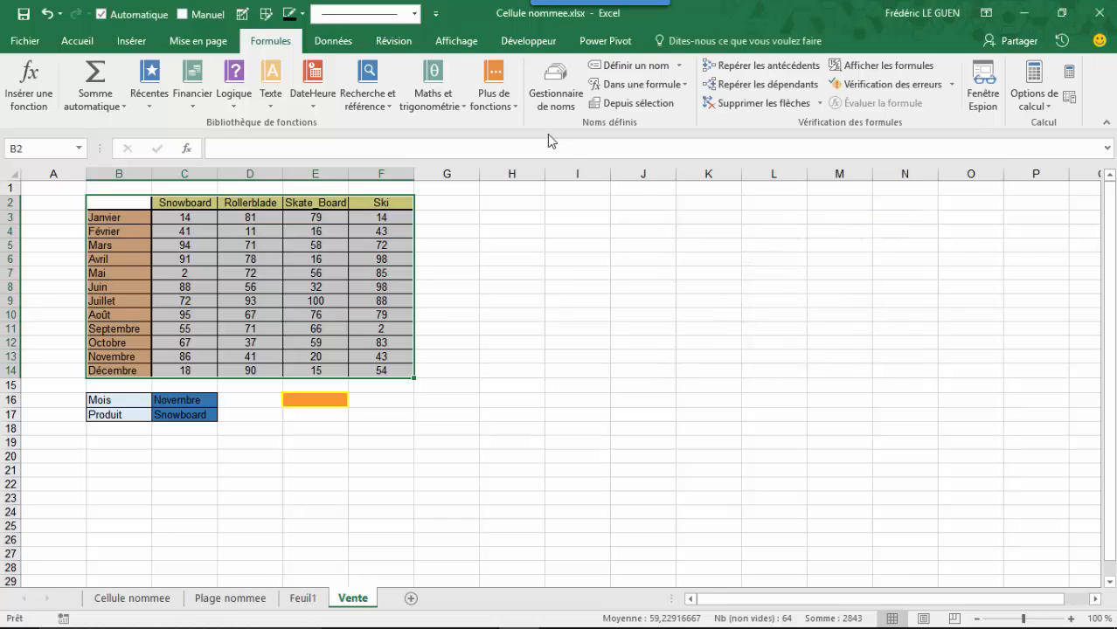
Create names from the selected table's top row and left column, and check the resulting list in the Name Manager
left_click(545, 110)
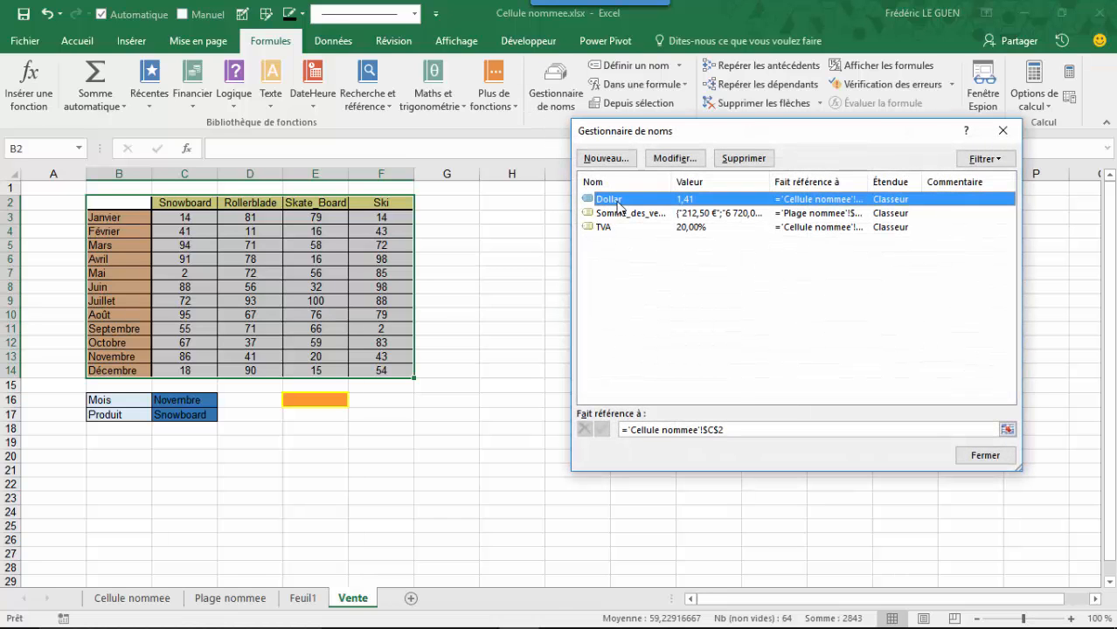
left_click(1002, 131)
left_click(645, 101)
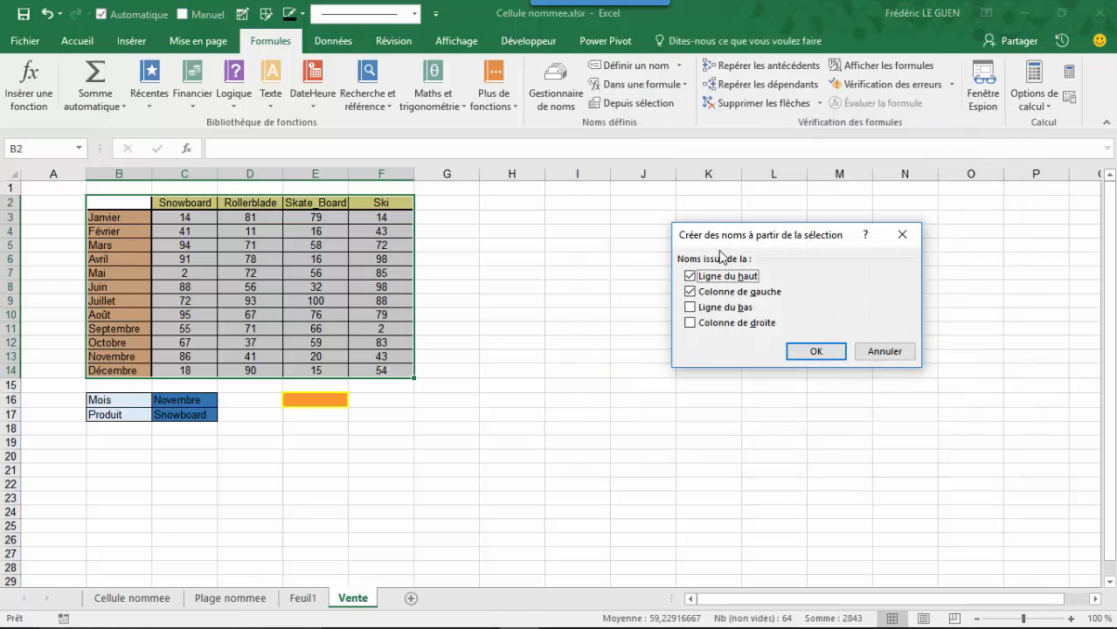
left_click(805, 350)
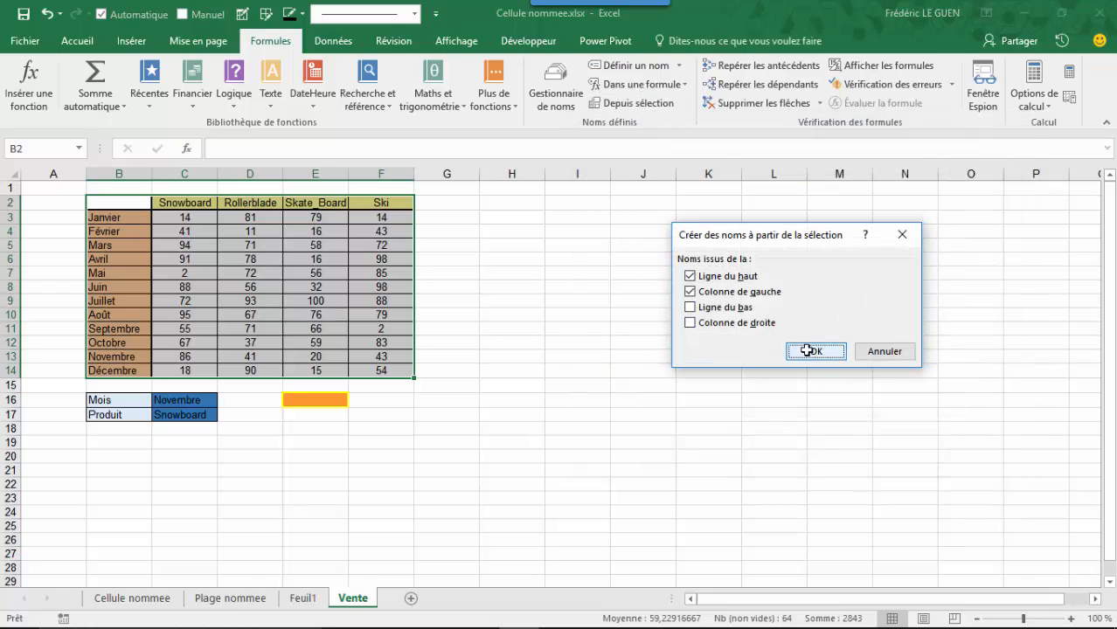
left_click(577, 103)
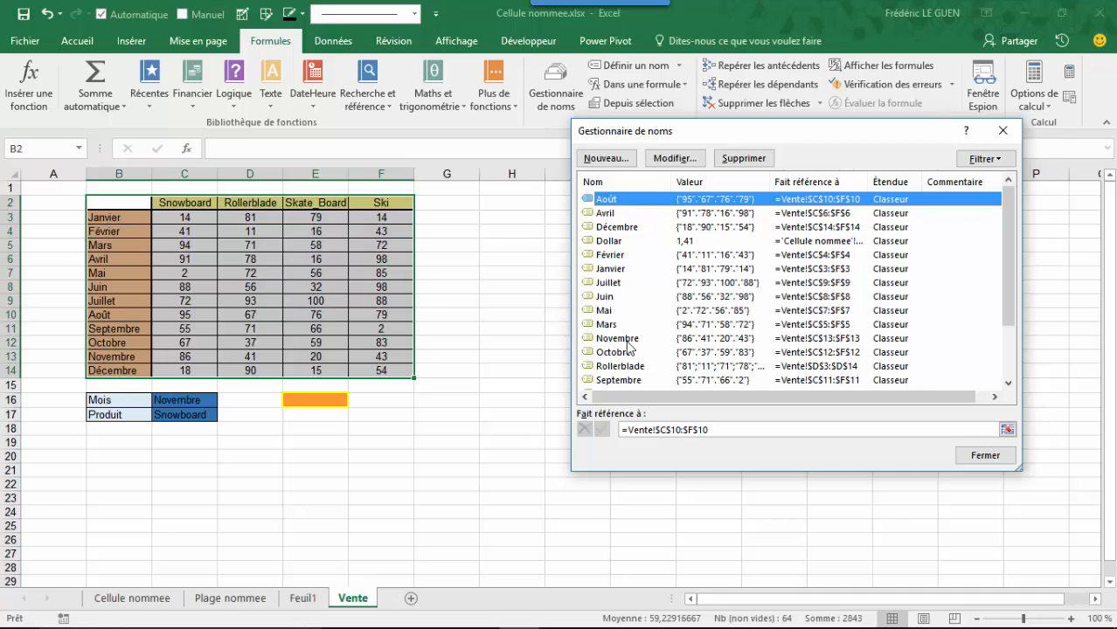
left_click(985, 455)
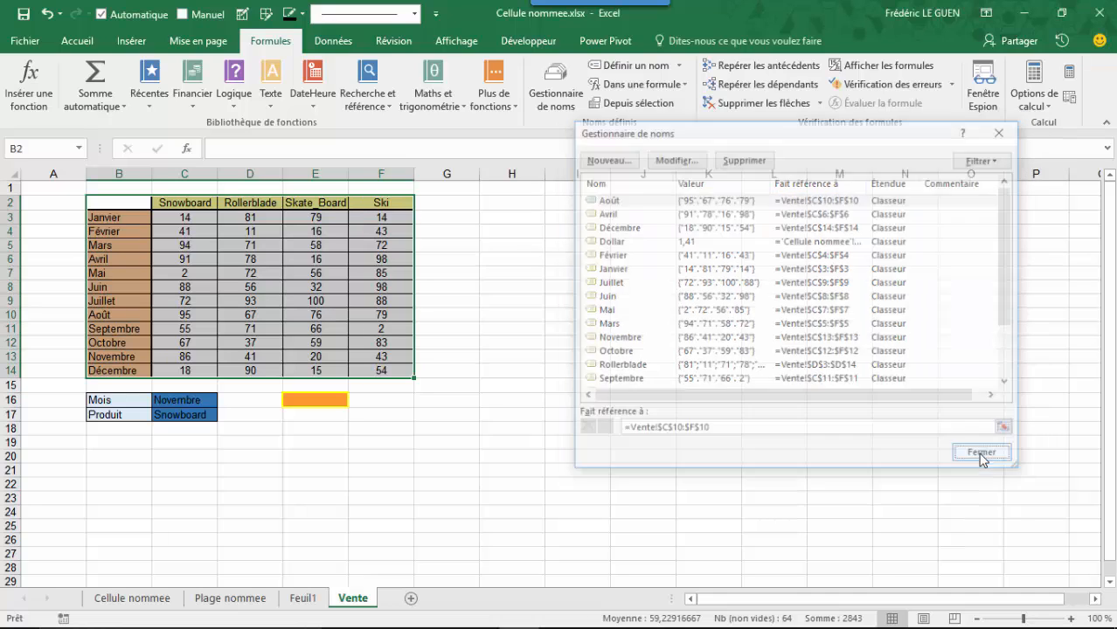
Try the formula =SOMME(Janvier) in cell G18 and clear that cell
left_click(452, 431)
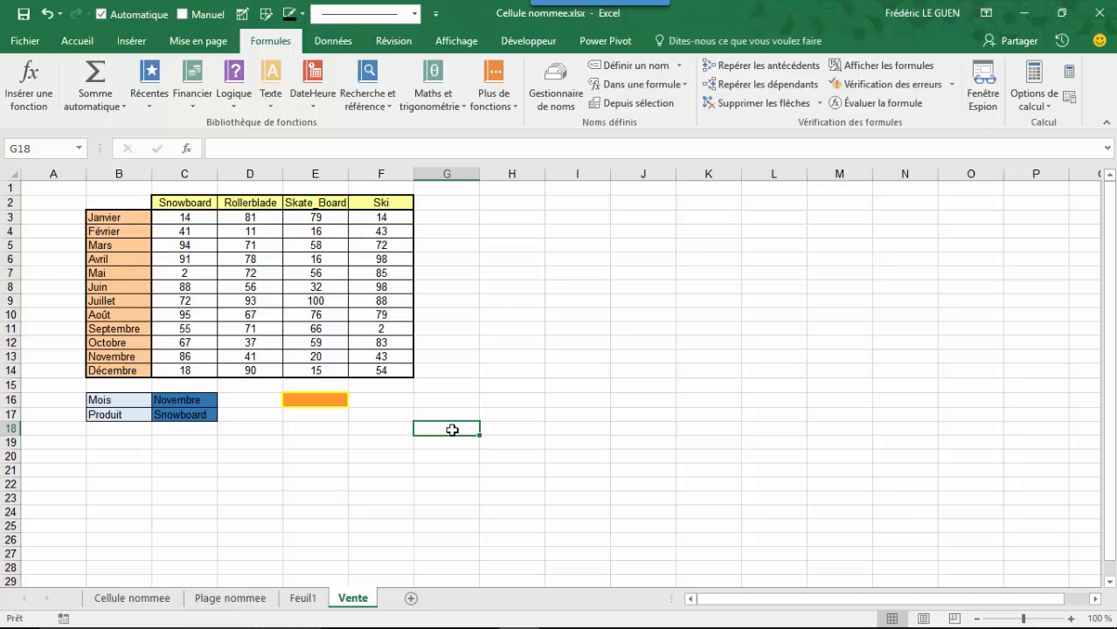
type("=somme")
key("Tab")
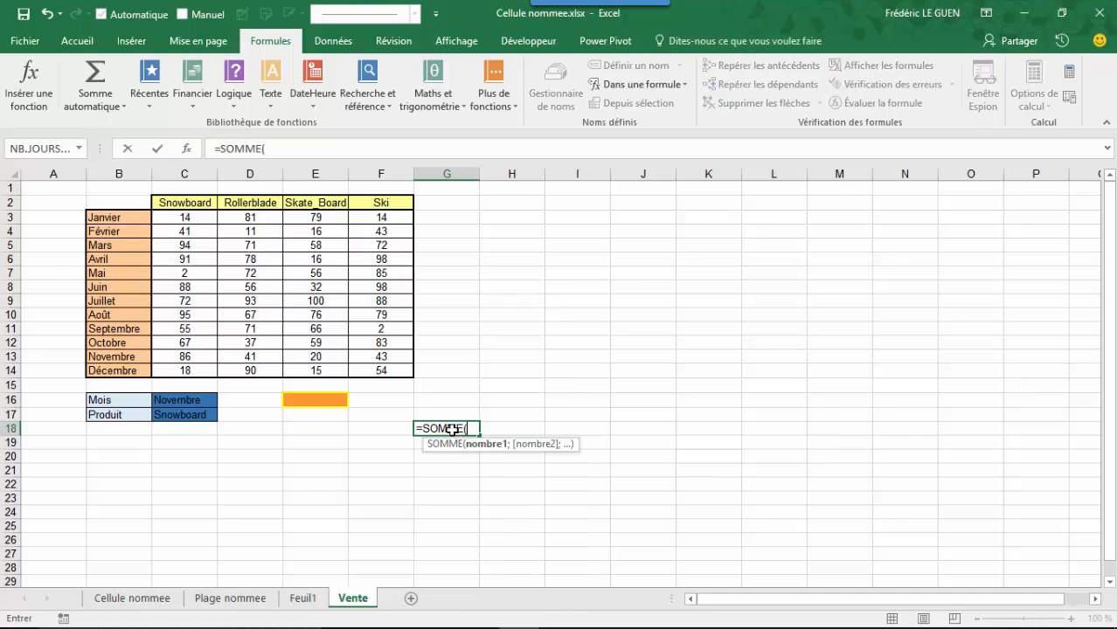
type("j")
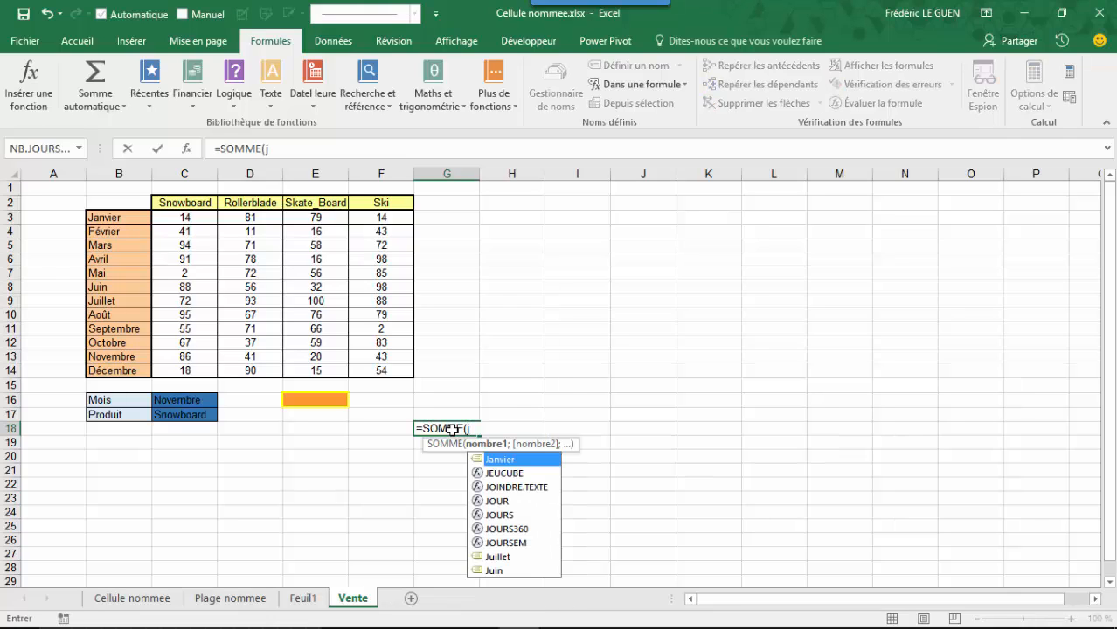
key("Tab")
key("Return")
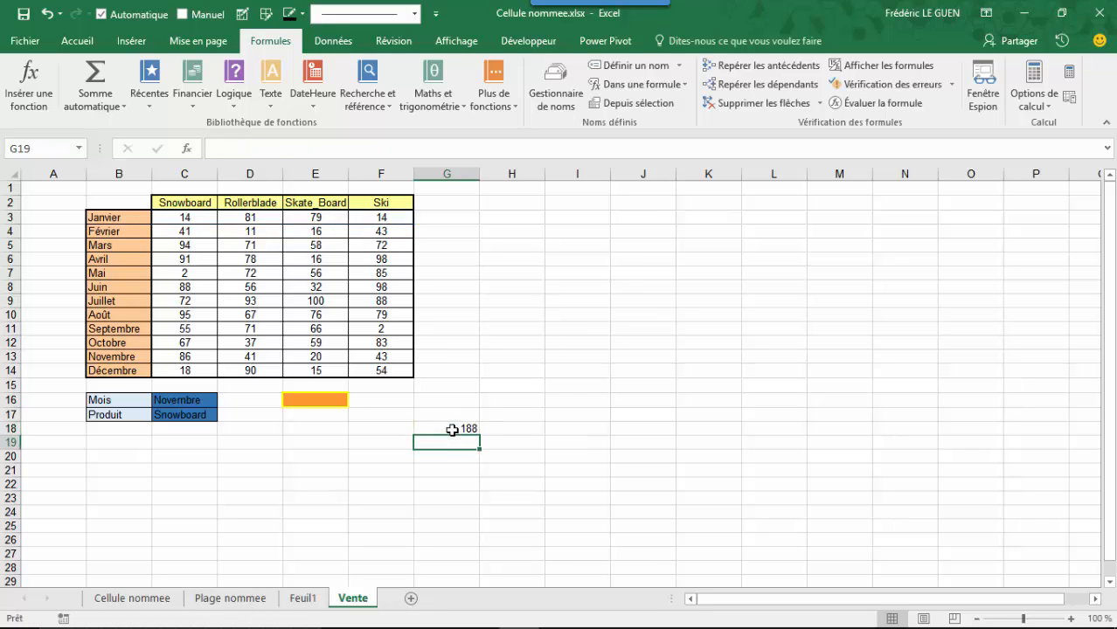
left_click(452, 429)
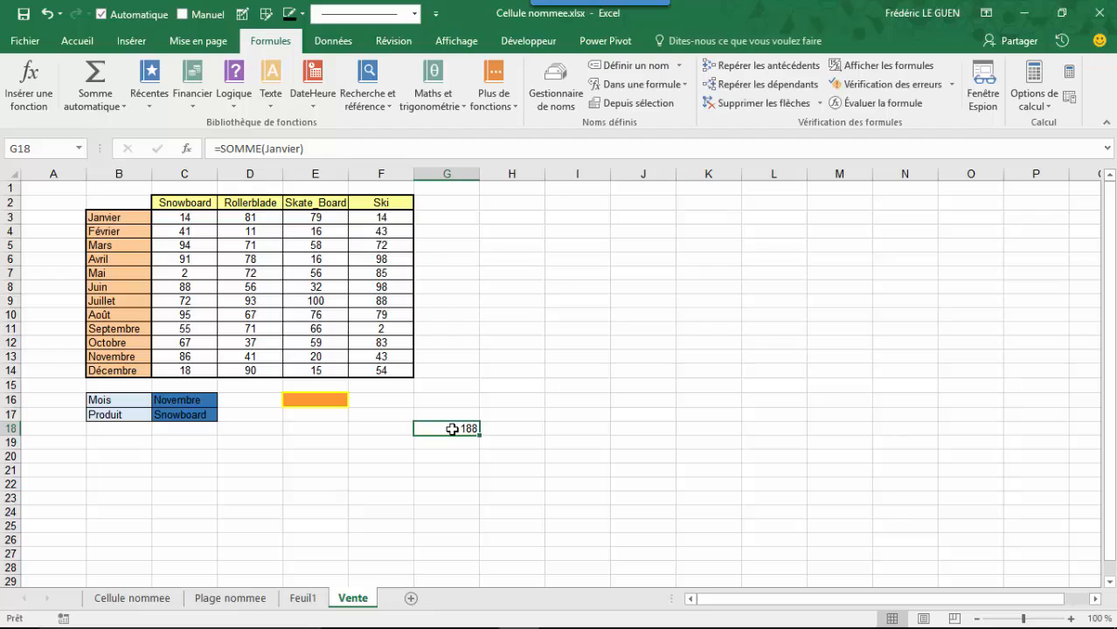
key("Delete")
Enter the intersection formula =Octobre Ski in cell E18, using the two suggested names separated by a space
left_click(334, 431)
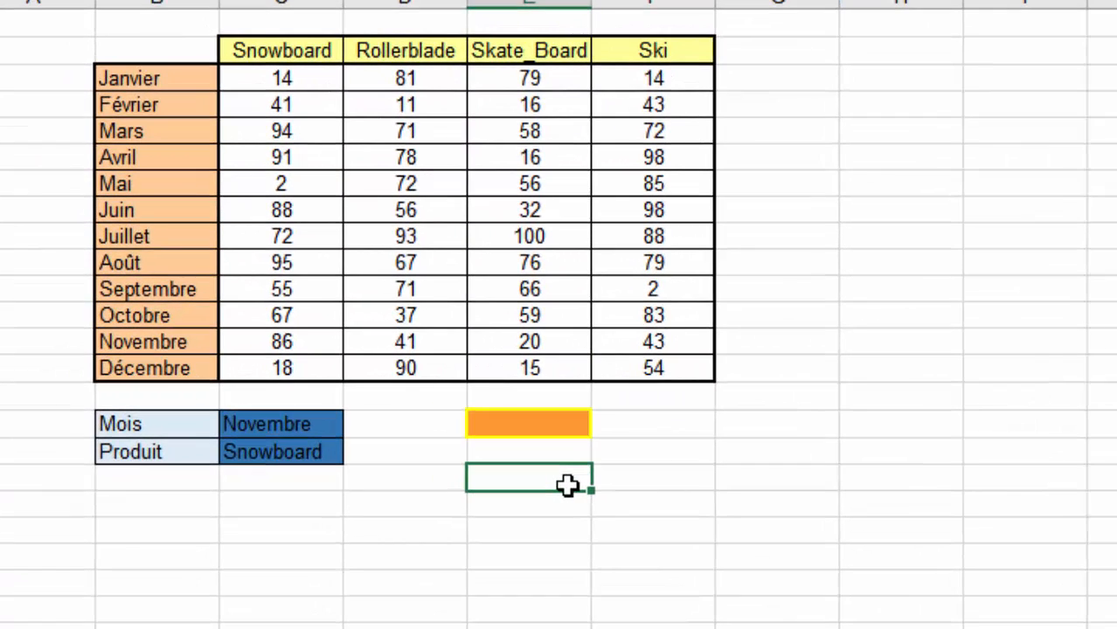
type("=oc")
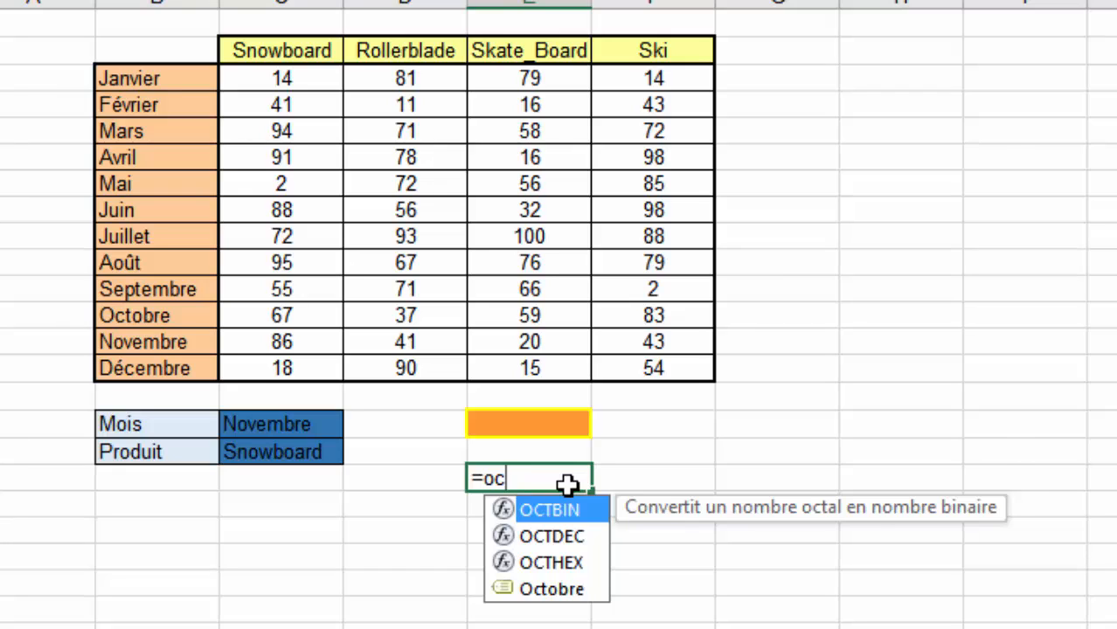
key("Down")
key("Down")
key("Down")
key("Tab")
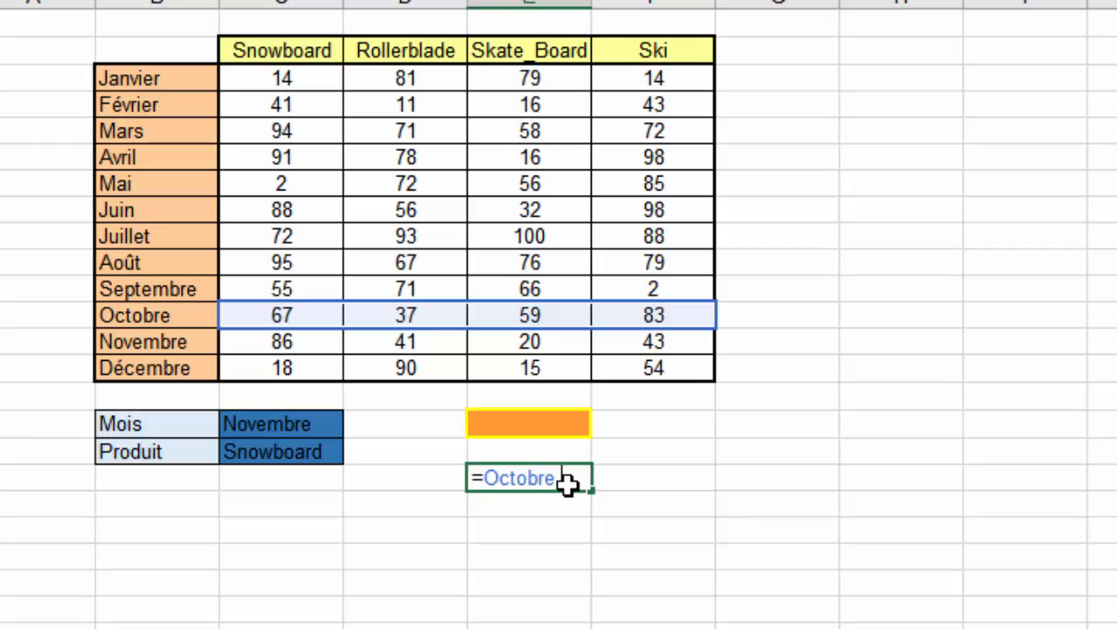
type("sk")
key("Down")
key("Tab")
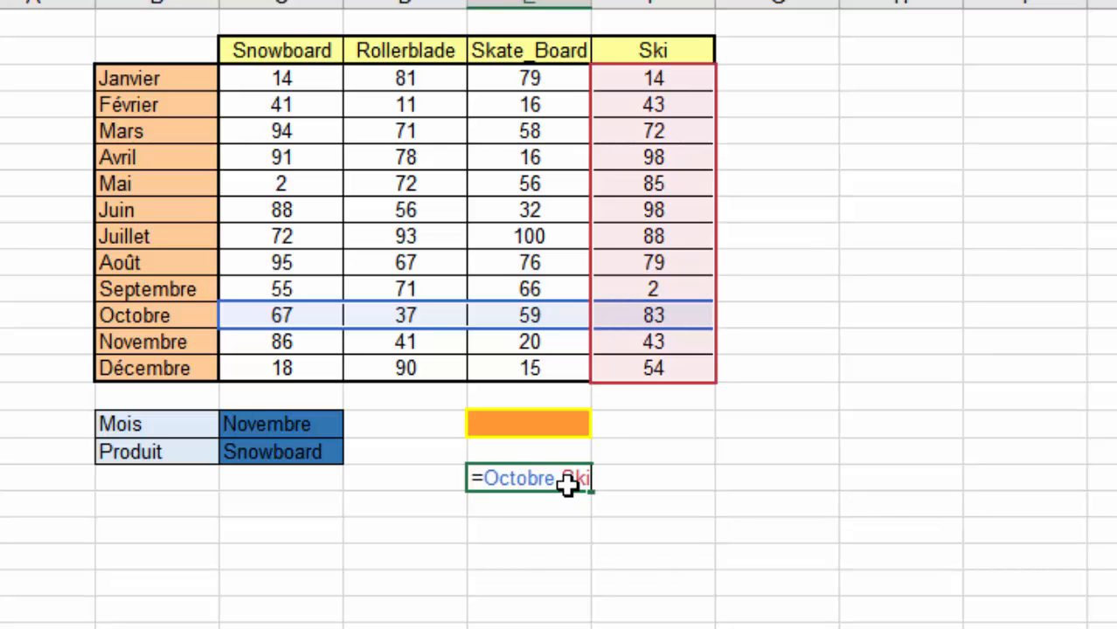
key("Return")
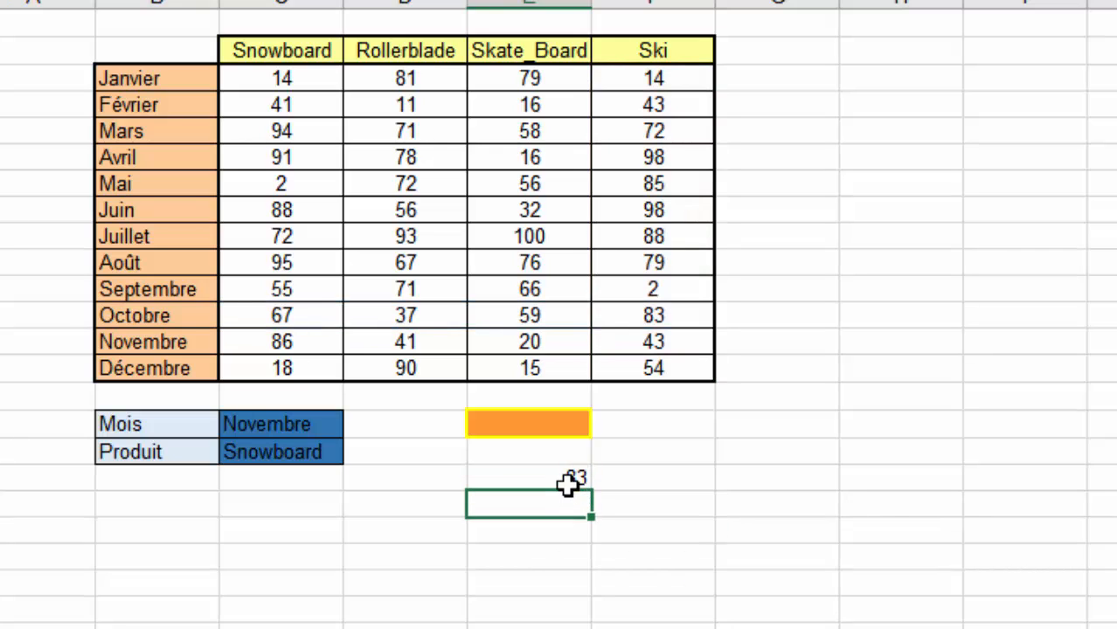
left_click(510, 482)
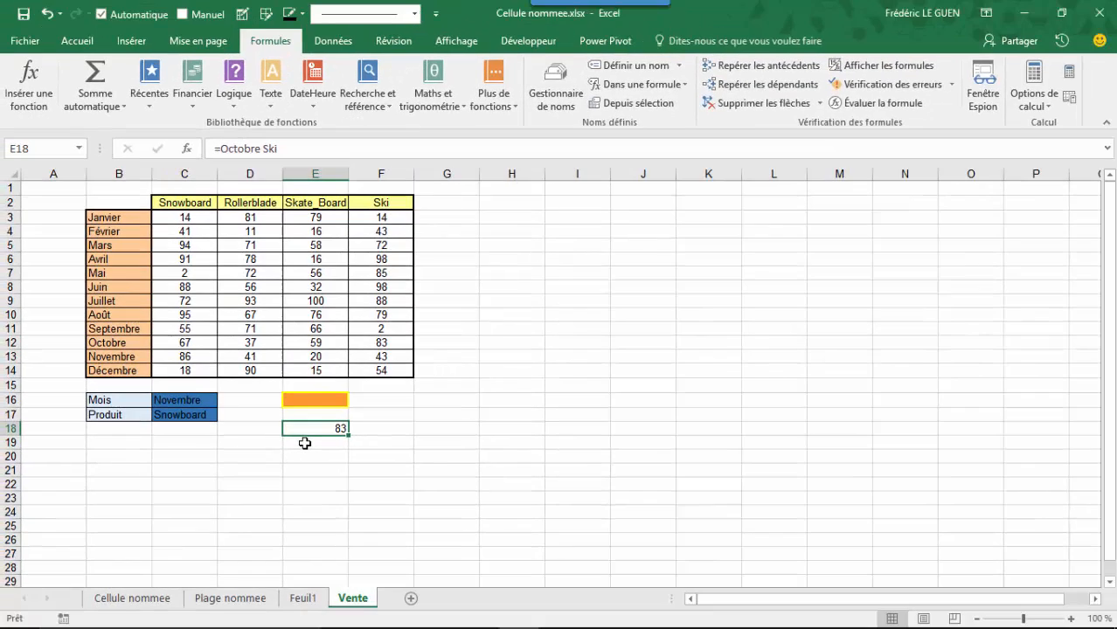
Clear the Mois and Produit values in C16:C17 and give C16 a list validation sourced from the months in B3:B14
left_click(188, 400)
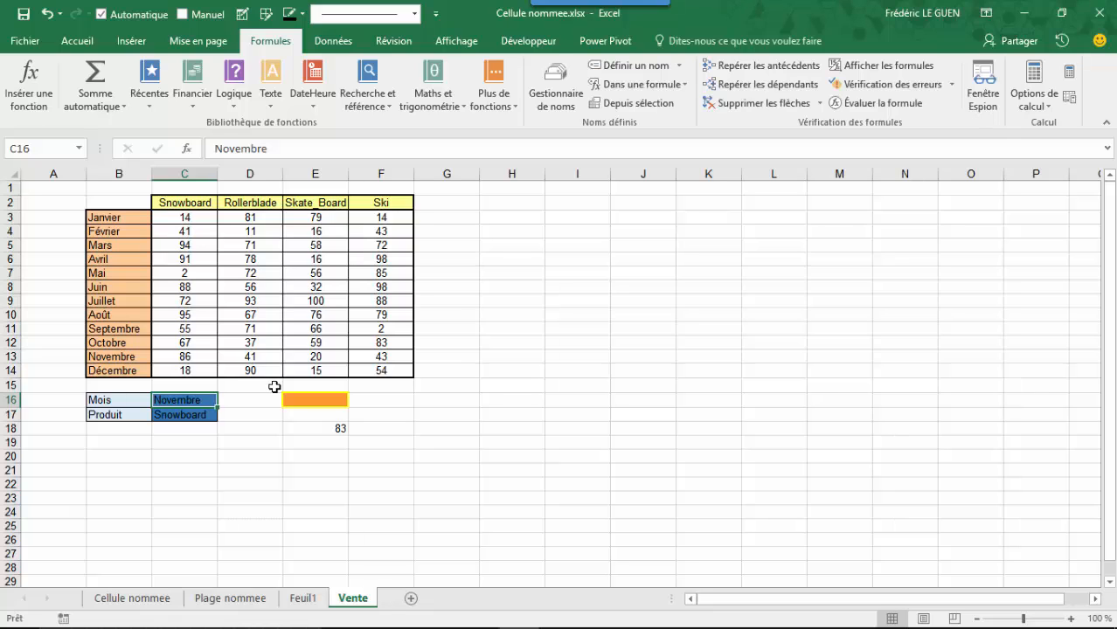
key("Delete")
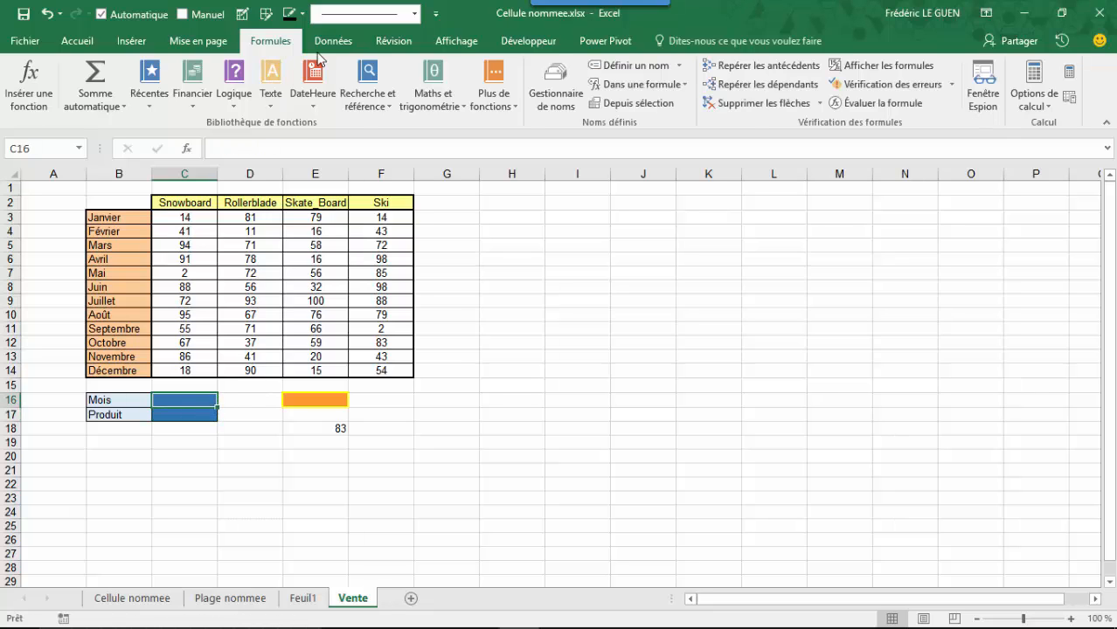
left_click(333, 42)
left_click(651, 102)
left_click(766, 259)
left_click(682, 306)
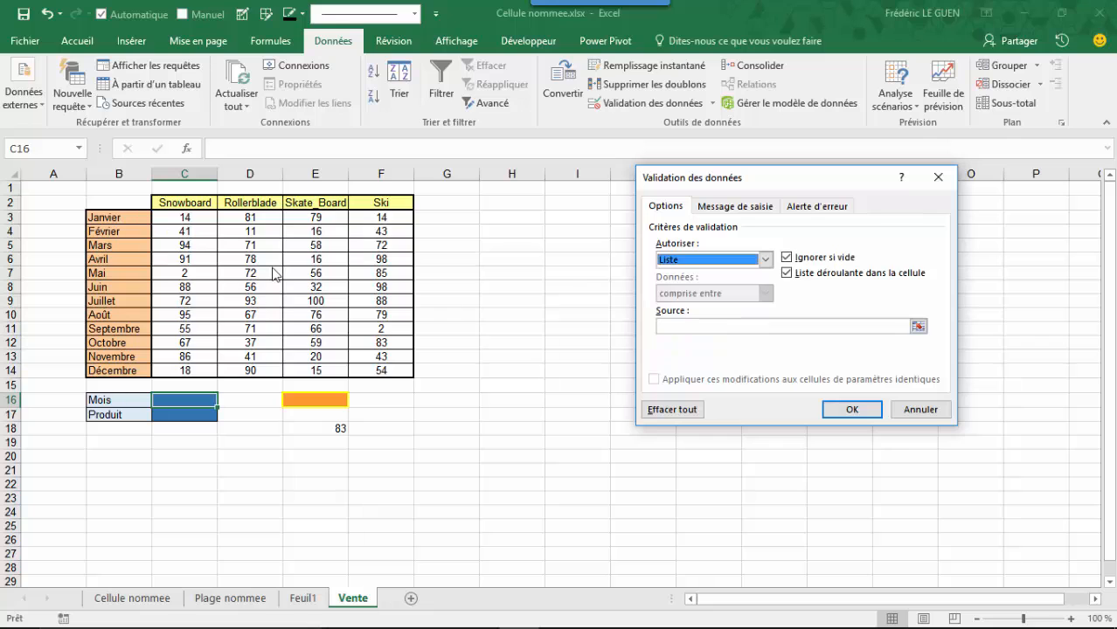
left_click(725, 325)
left_click_drag(136, 218, 130, 376)
left_click(839, 410)
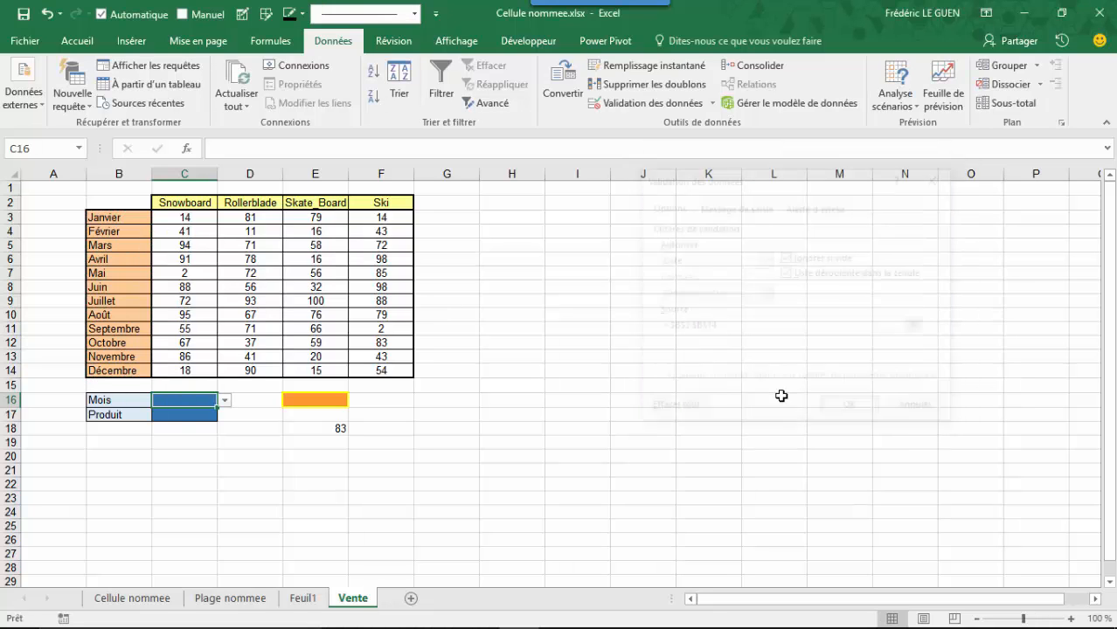
Give the Produit cell C17 a list validation with the source =$C$2:$F$2
left_click(184, 414)
left_click(651, 102)
left_click(765, 259)
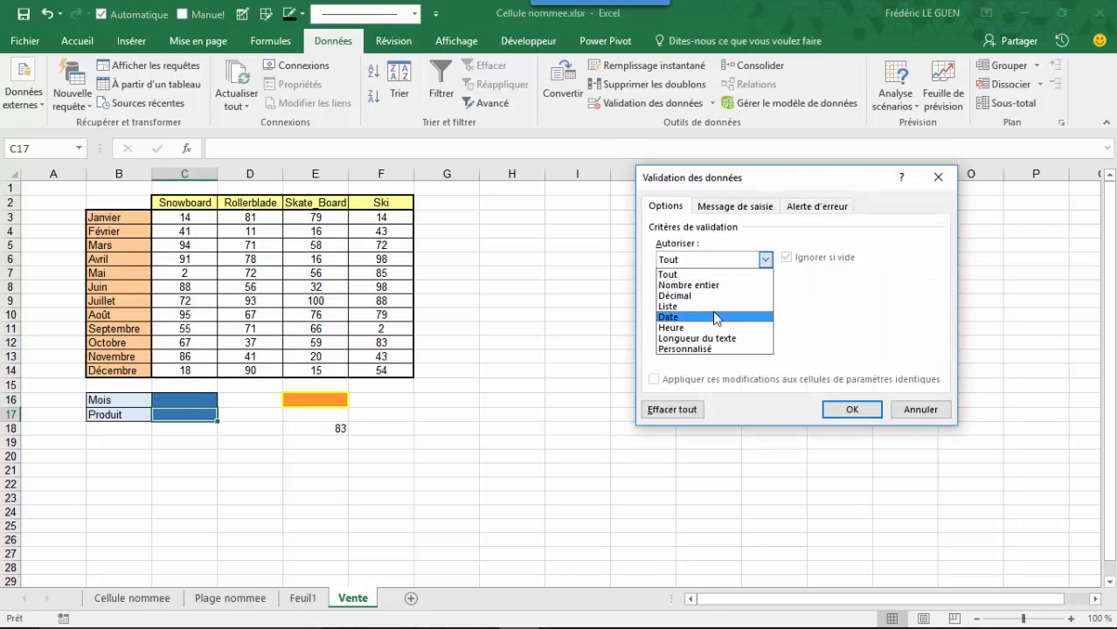
left_click(713, 306)
left_click_drag(166, 203, 385, 203)
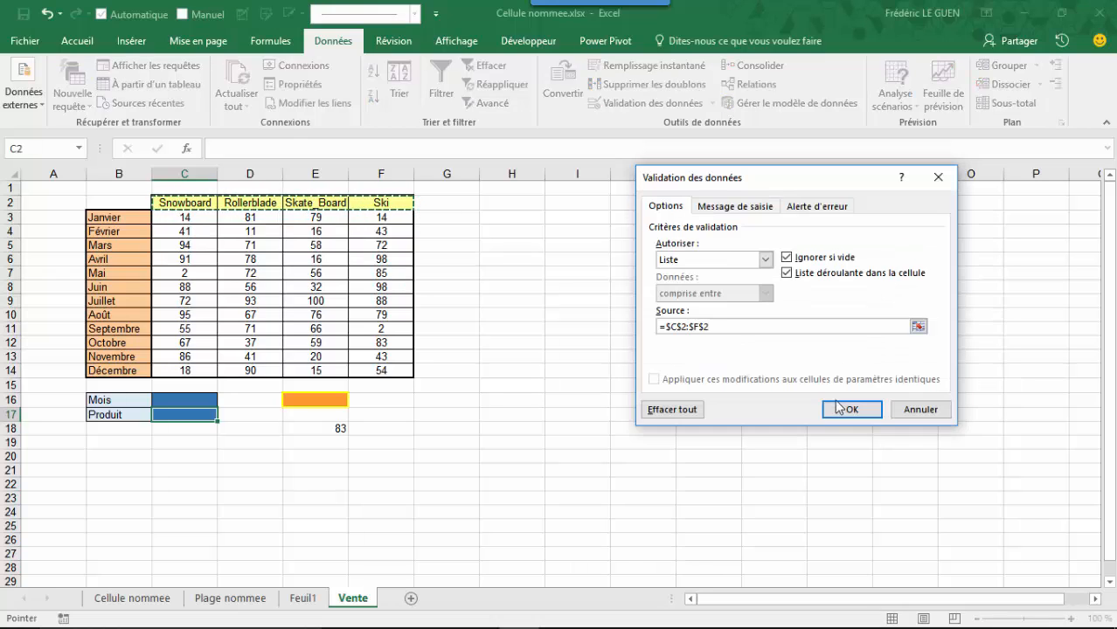
left_click(839, 410)
Choose Mars as the month in C16 and Rollerblade as the product in C17 from their lists
left_click(210, 400)
left_click(224, 399)
left_click(205, 435)
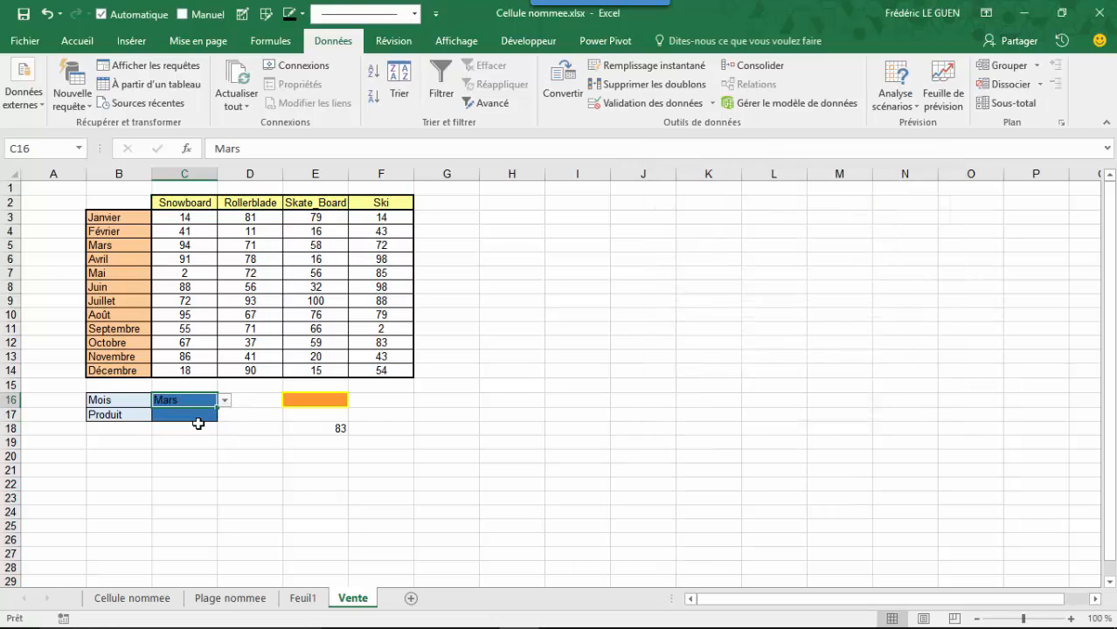
left_click(203, 416)
left_click(224, 416)
left_click(209, 441)
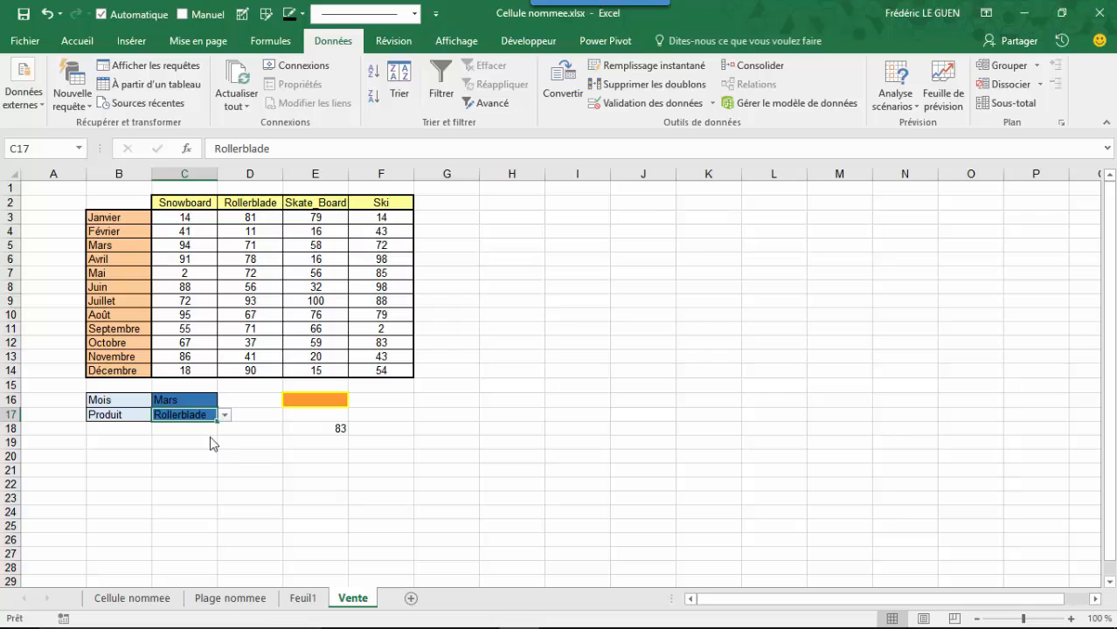
Enter the intersection formula =C16 C17 in the orange cell E16
left_click(330, 427)
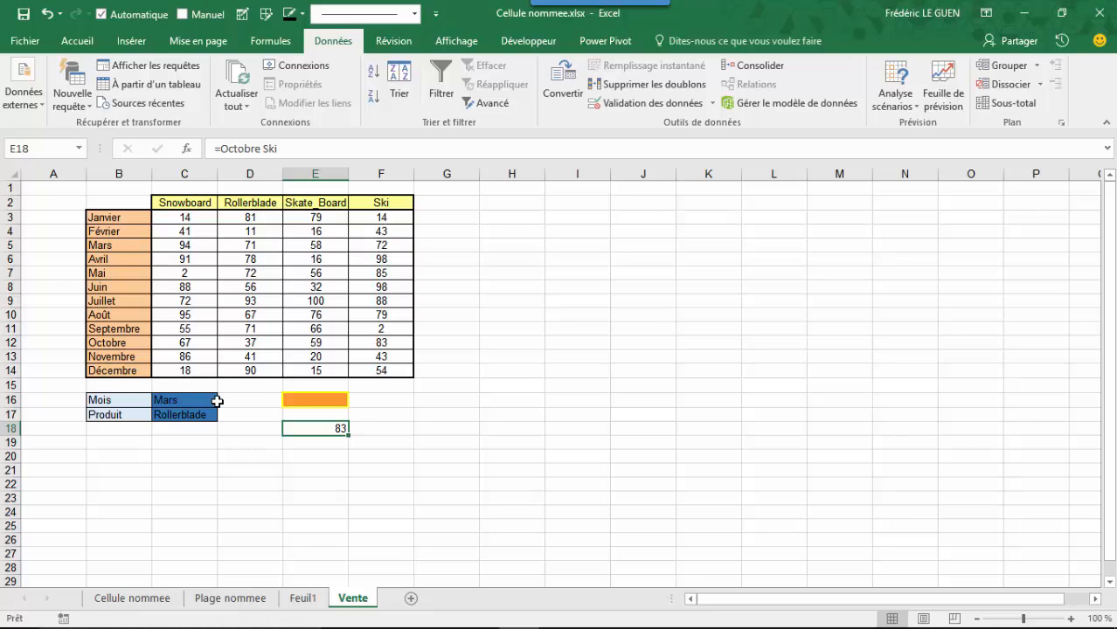
left_click(301, 400)
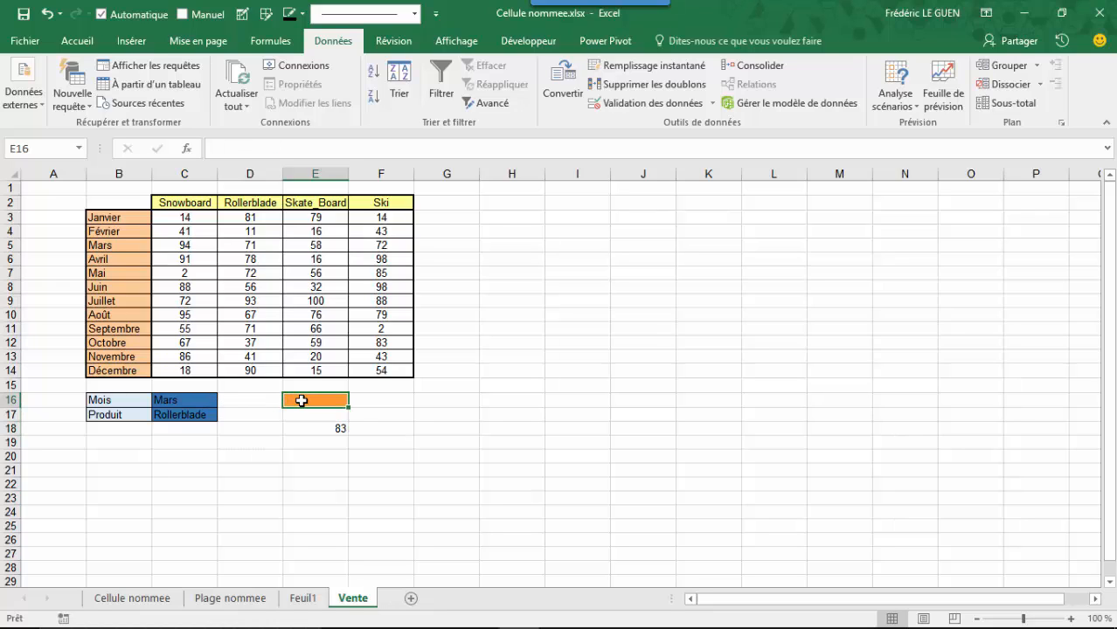
type("=")
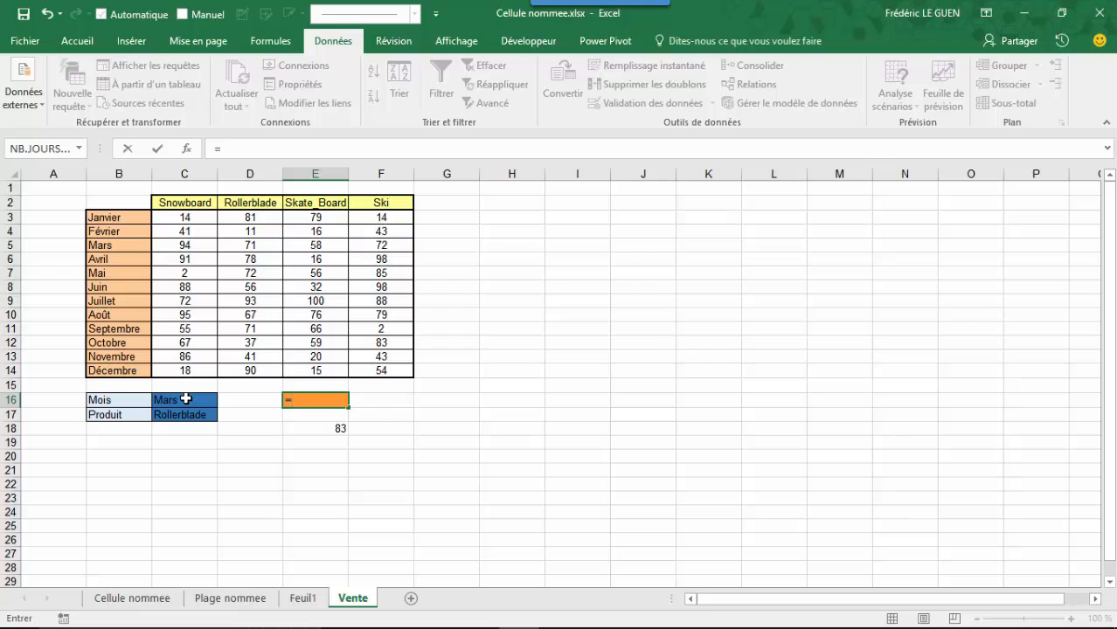
left_click(185, 400)
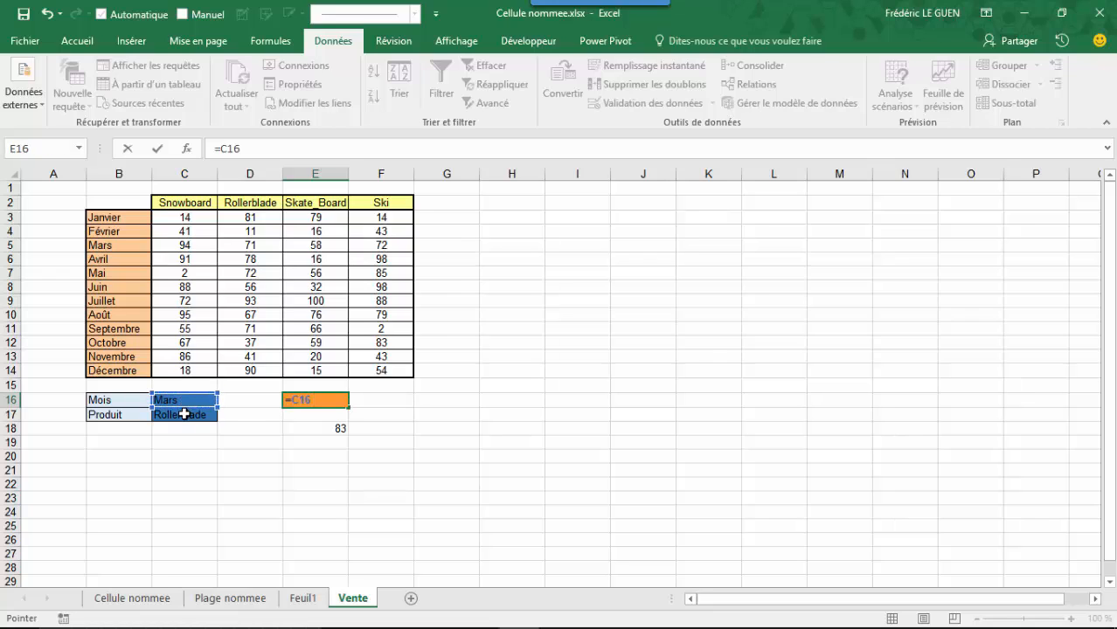
left_click(184, 414)
key("Return")
left_click(313, 399)
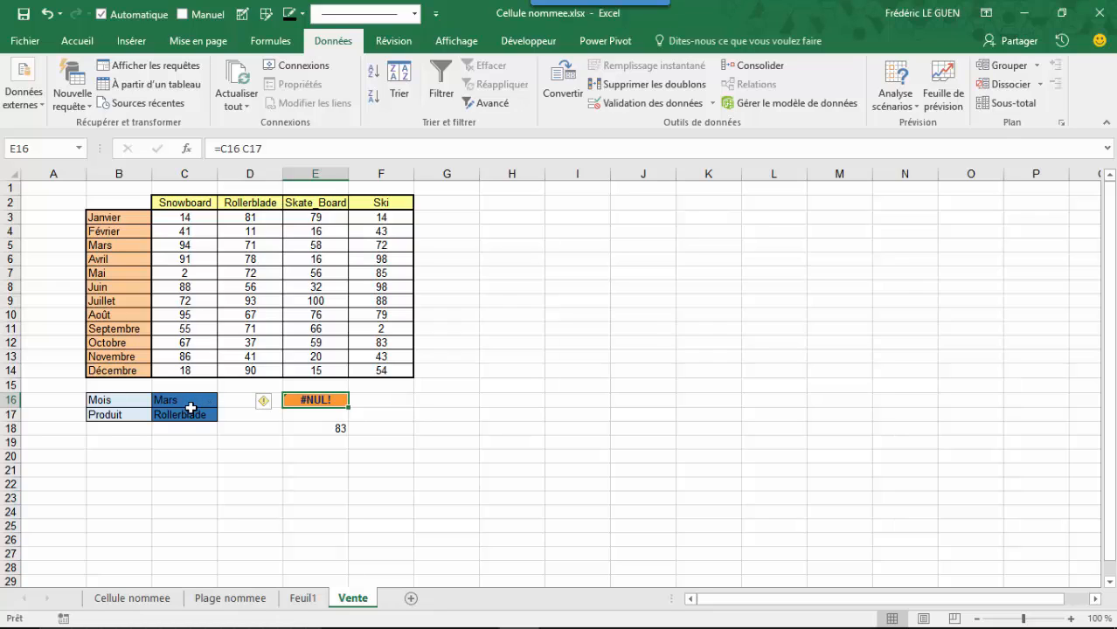
Change the formula in E16 to =INDIRECT(C16) INDIRECT(C17)
left_click(231, 148)
type("INDIRECT(")
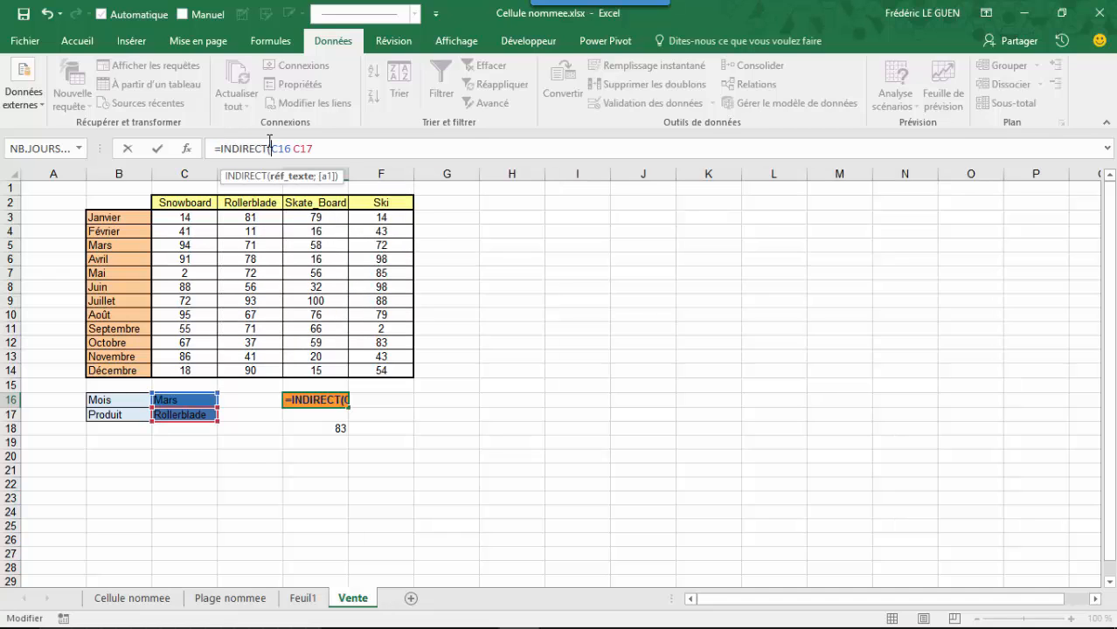
type(") INDIRECT(")
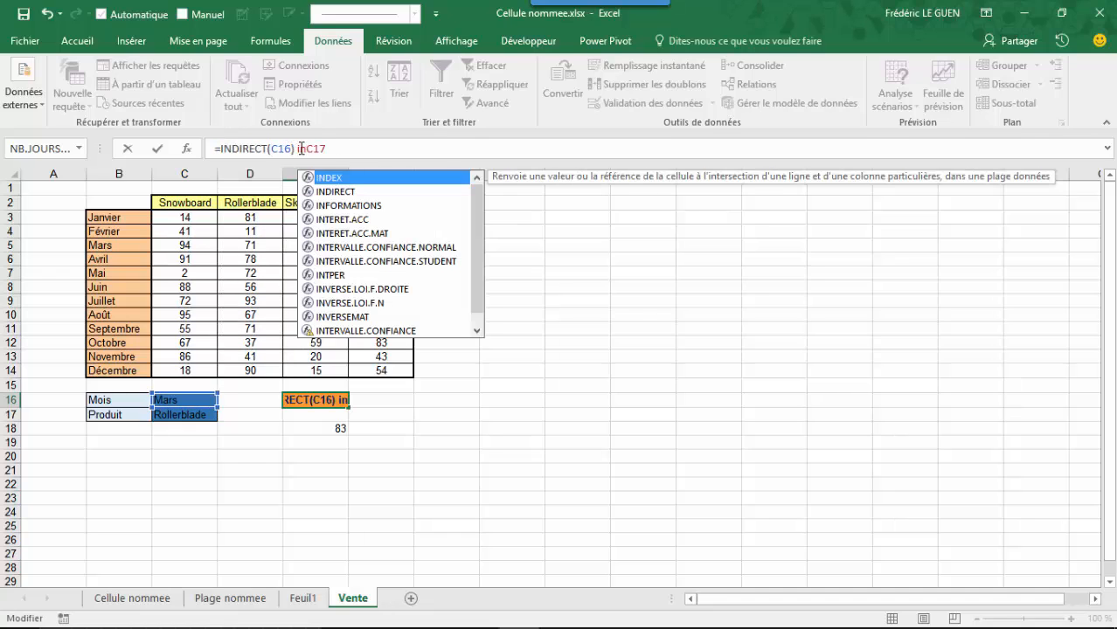
type(")")
key("Return")
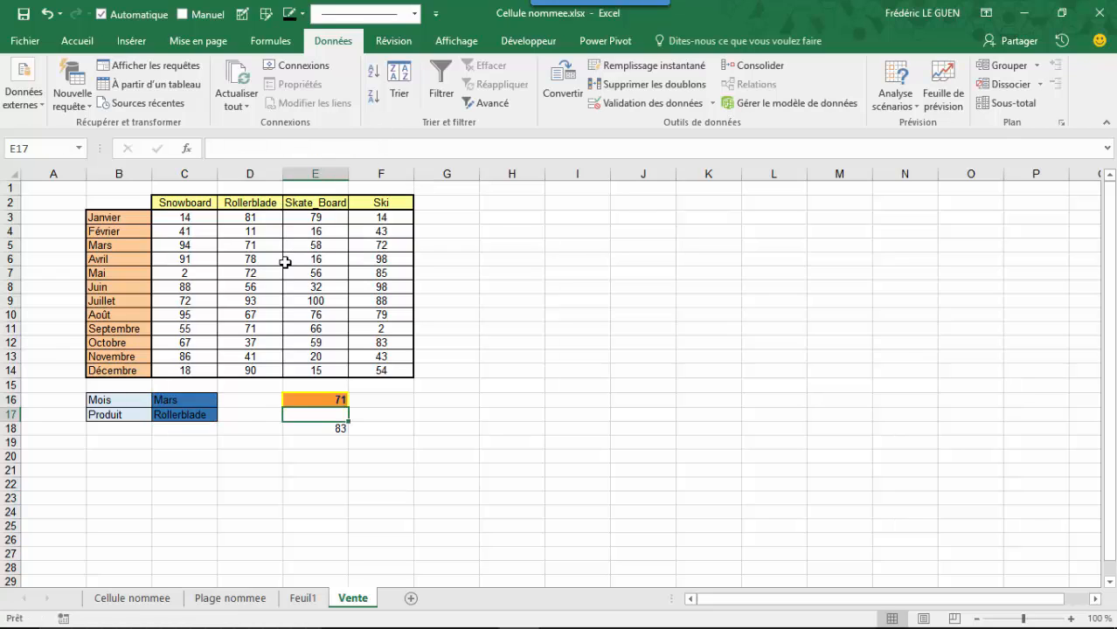
Set the product in C17 to Snowboard and the month in C16 to Juin from their lists
left_click(205, 414)
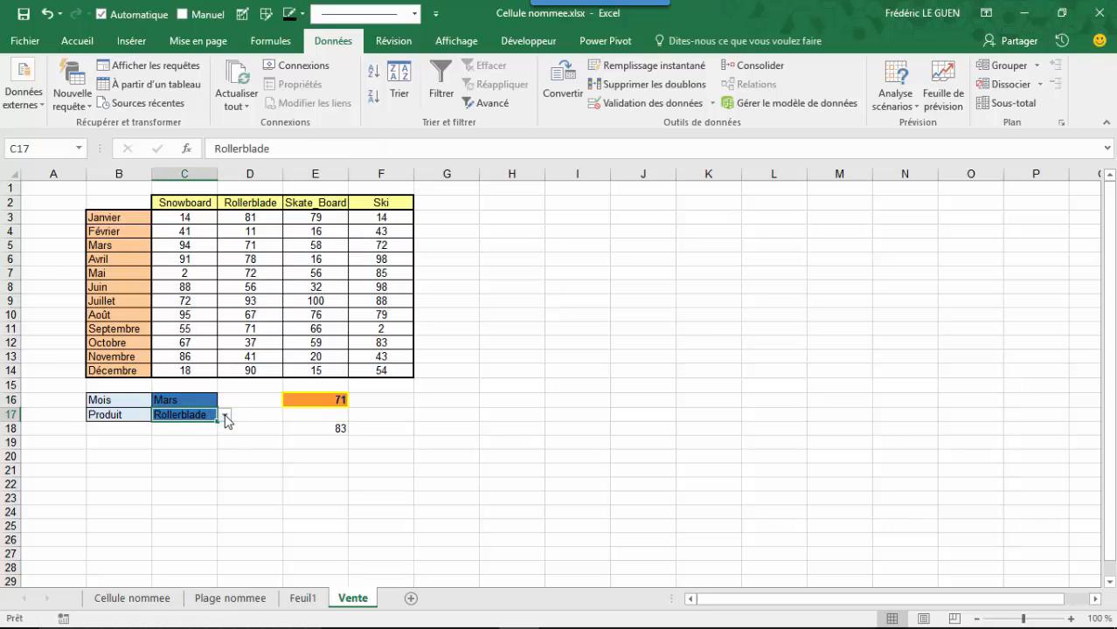
left_click(224, 415)
left_click(210, 427)
left_click(196, 400)
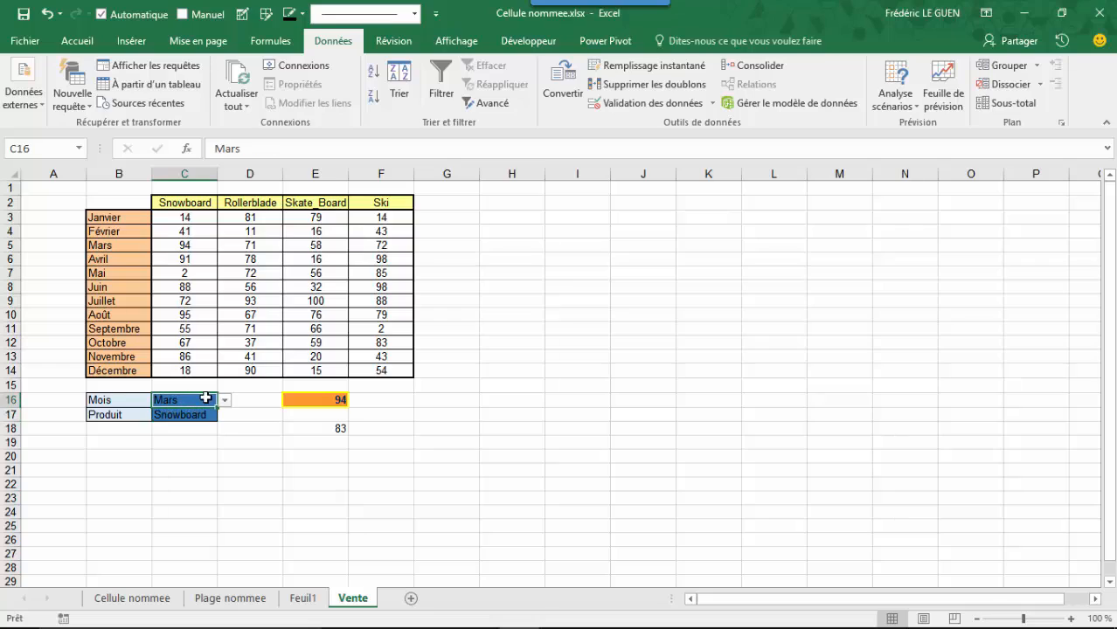
left_click(224, 400)
left_click(185, 452)
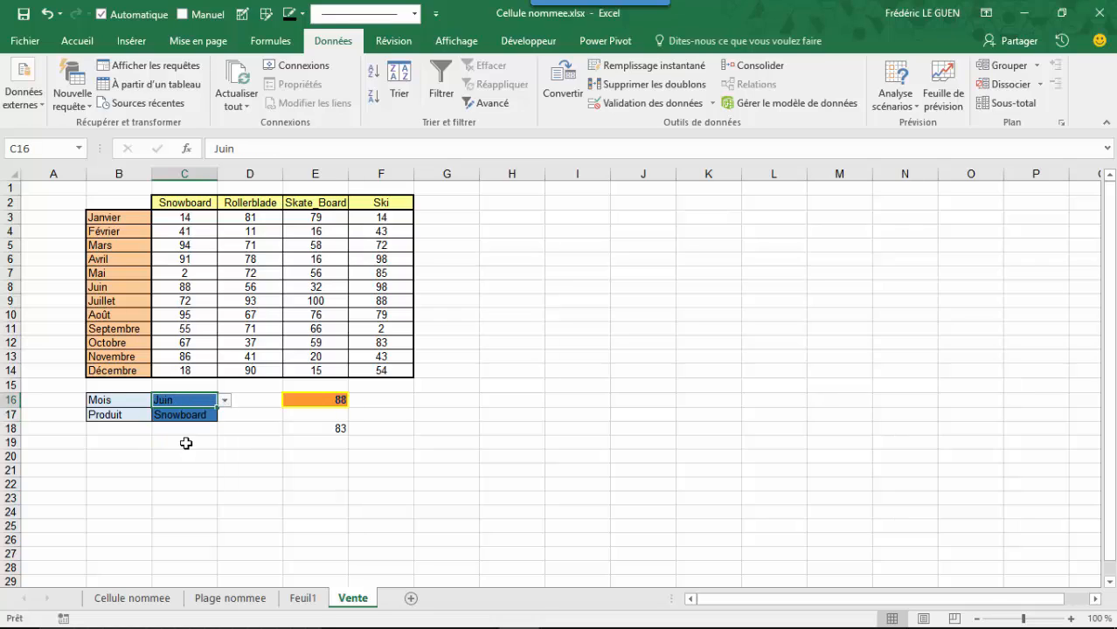